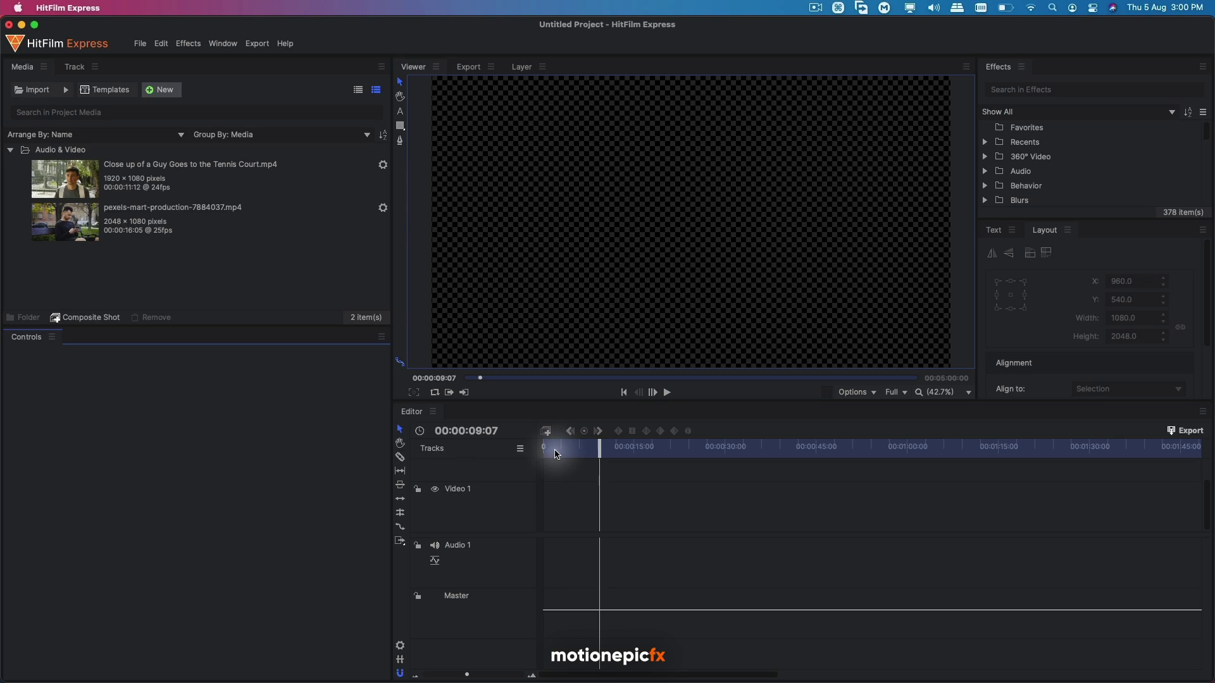
# Select the clip 'Close up of a Guy Goes to the Tennis Court.mp4' in the Media panel.
pyautogui.click(124, 180)
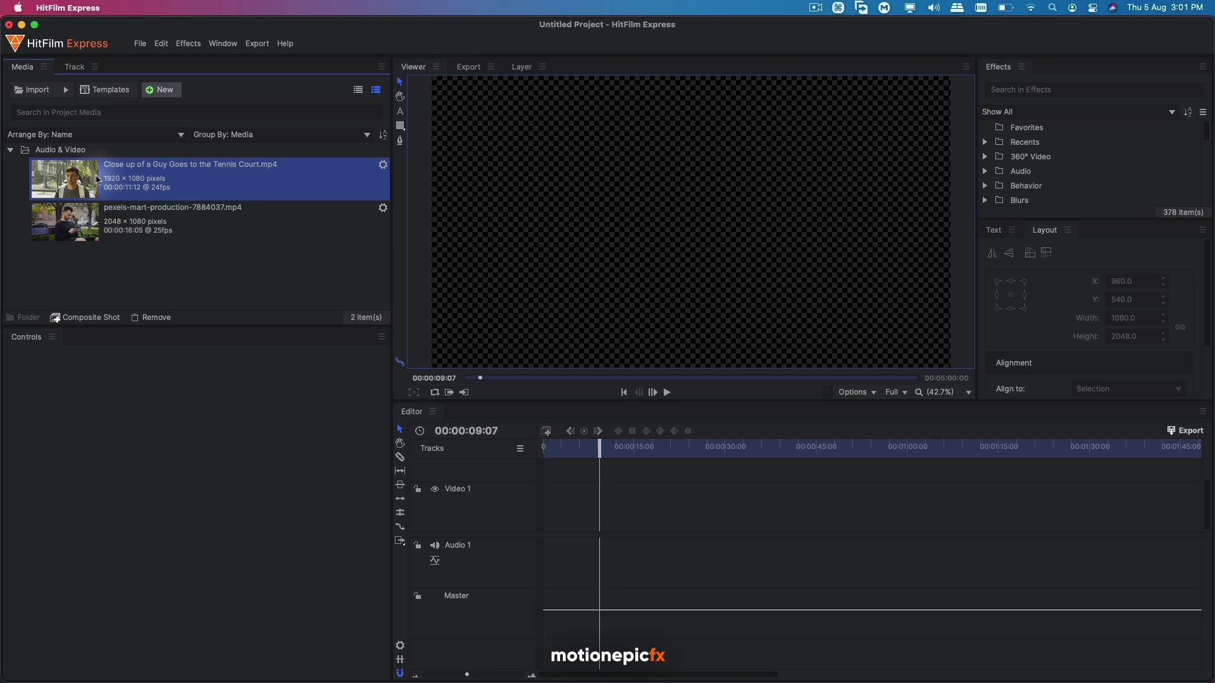
pyautogui.moveTo(67, 181); pyautogui.dragTo(546, 506)
pyautogui.click(663, 393)
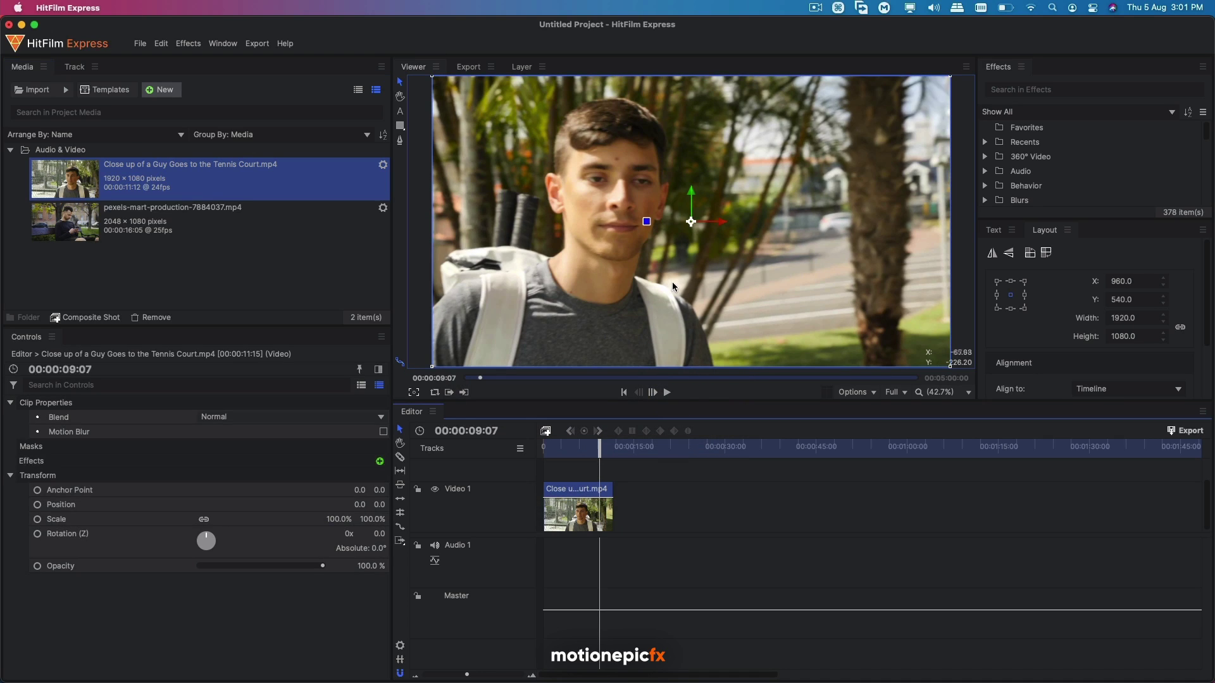
pyautogui.scroll(-5, 673, 281)
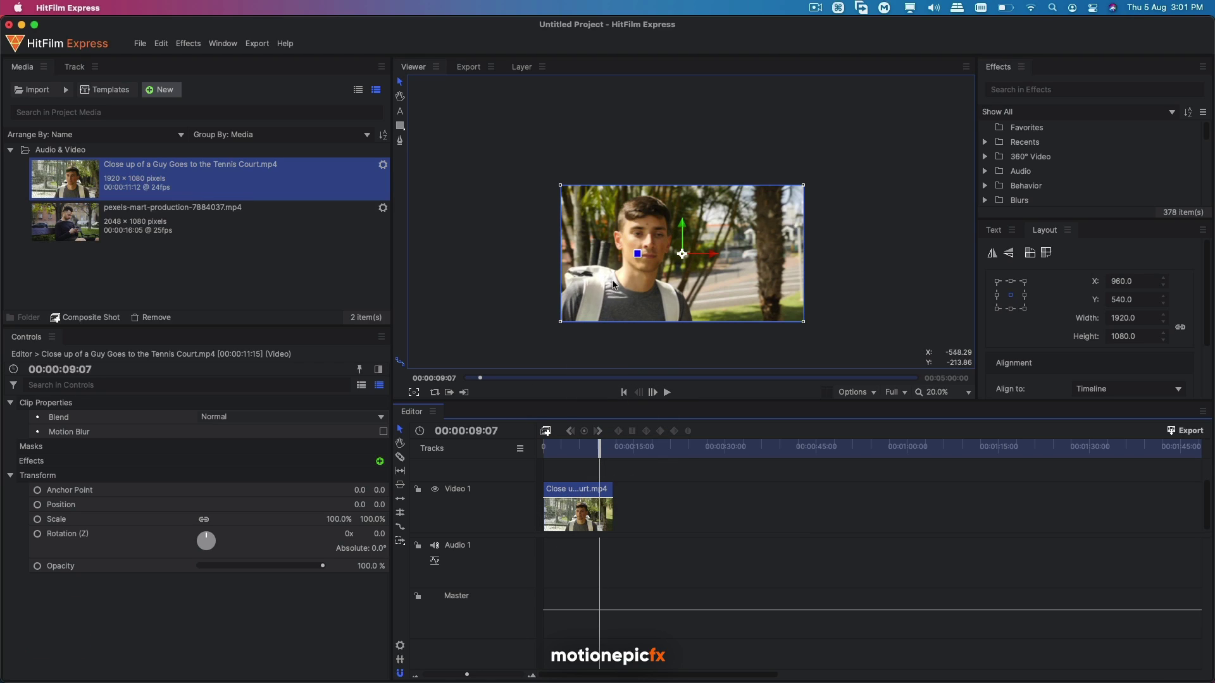
pyautogui.press('super+z')
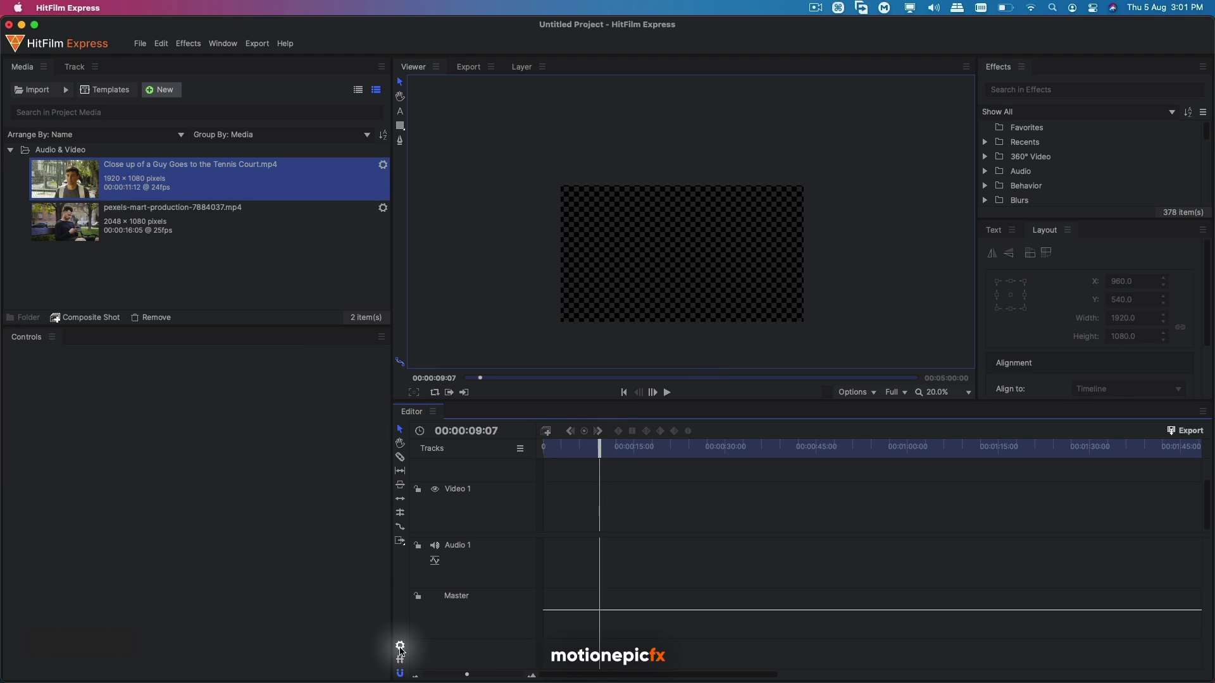
# Start a new project, discarding unsaved changes to the current one.
pyautogui.click(140, 44)
pyautogui.click(156, 61)
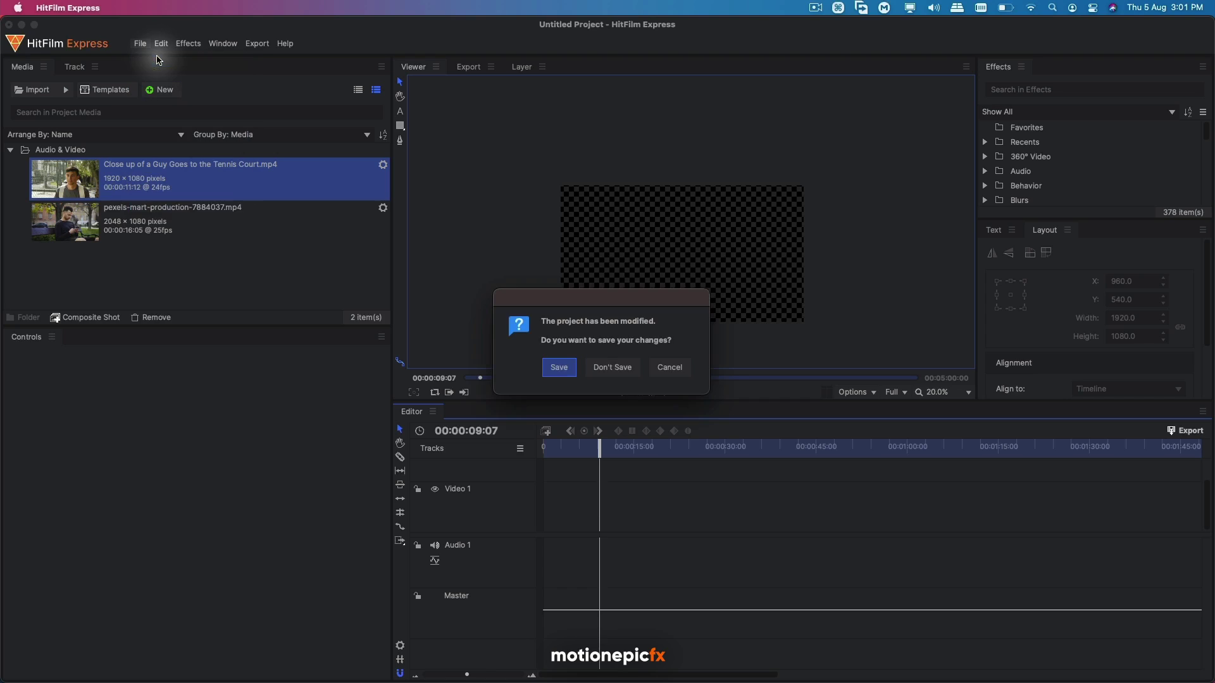
pyautogui.click(612, 368)
# Set the project frame size to 1080 wide by 1920 high.
pyautogui.click(400, 645)
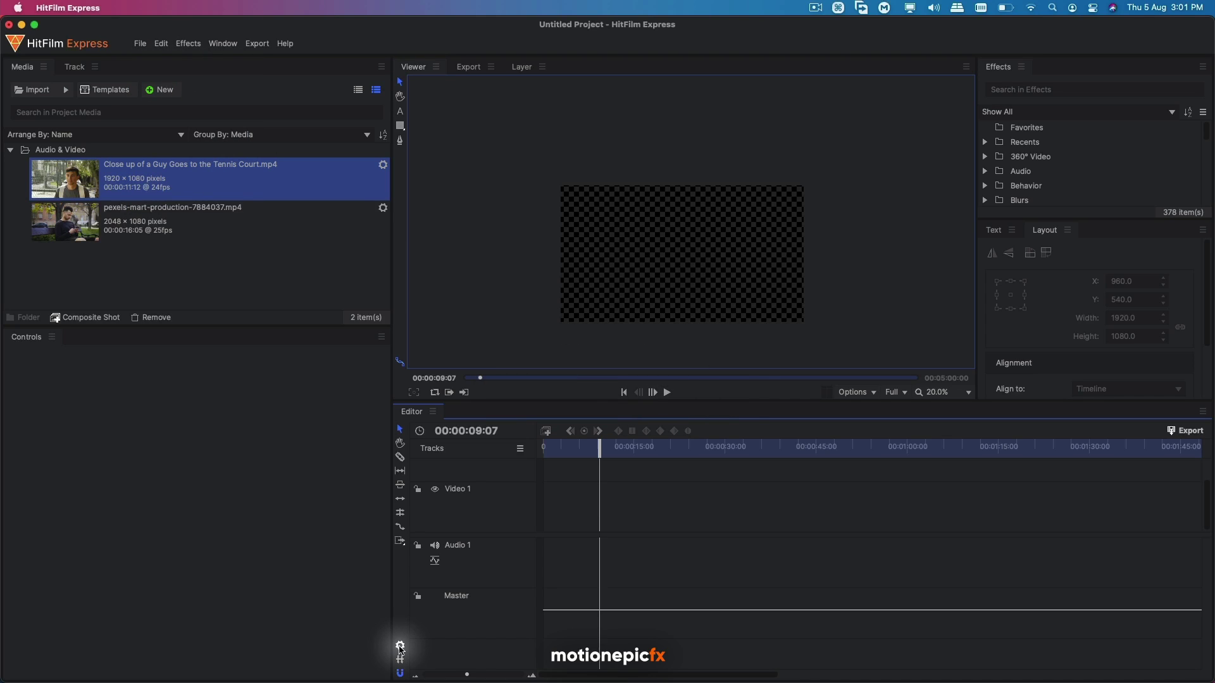
pyautogui.click(564, 211)
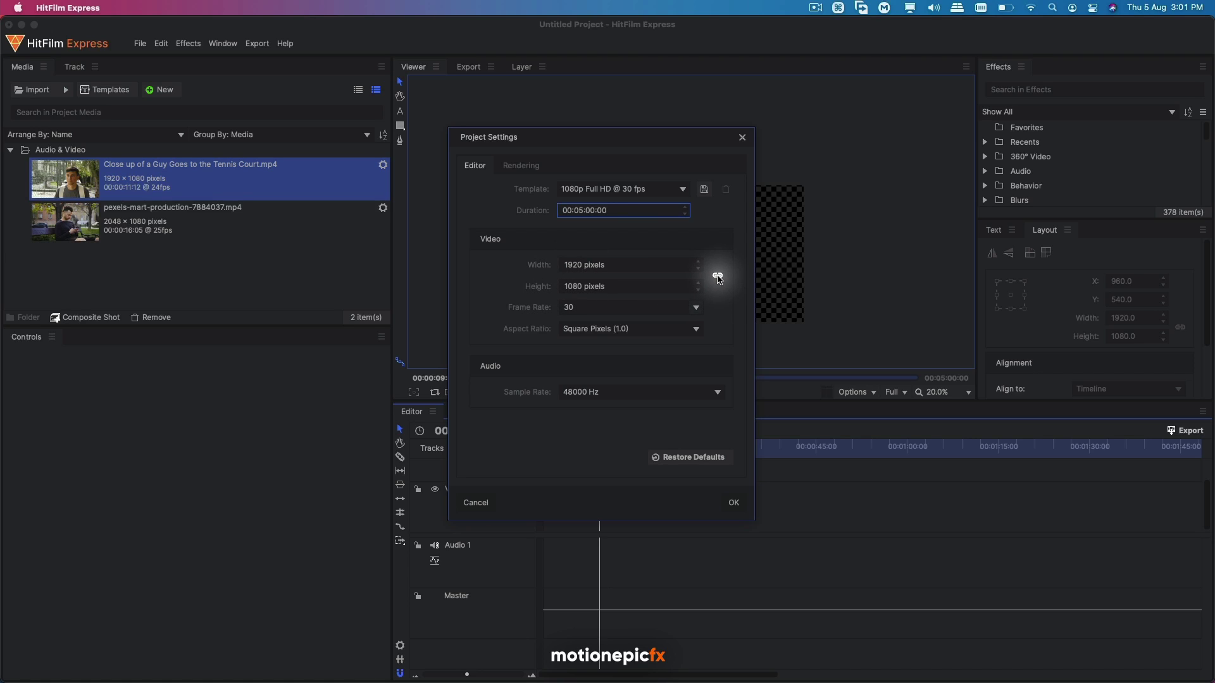
pyautogui.click(617, 265)
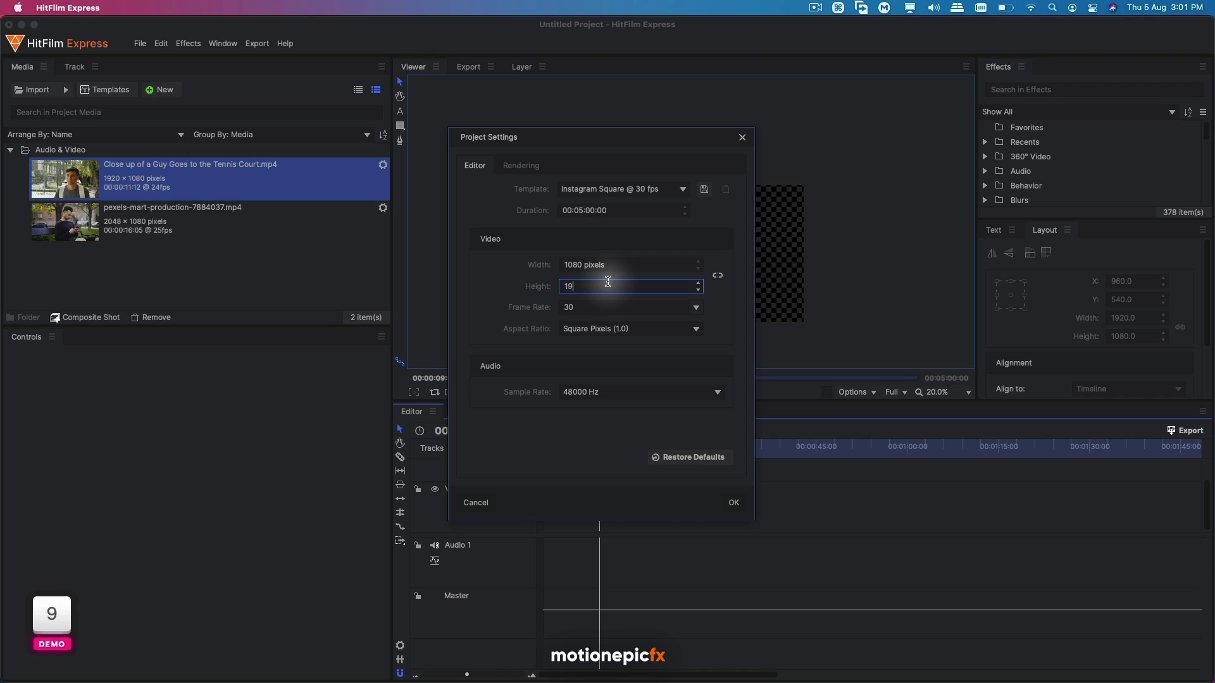
pyautogui.click(608, 281)
pyautogui.write('1920')
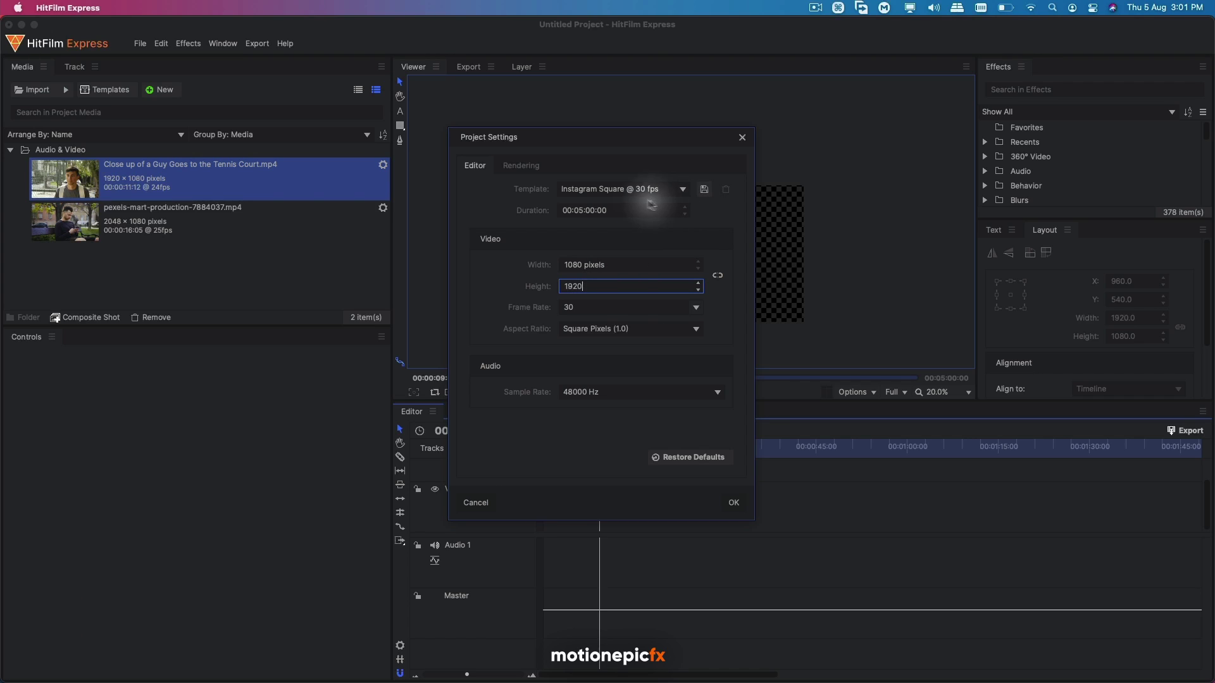
pyautogui.press('Return')
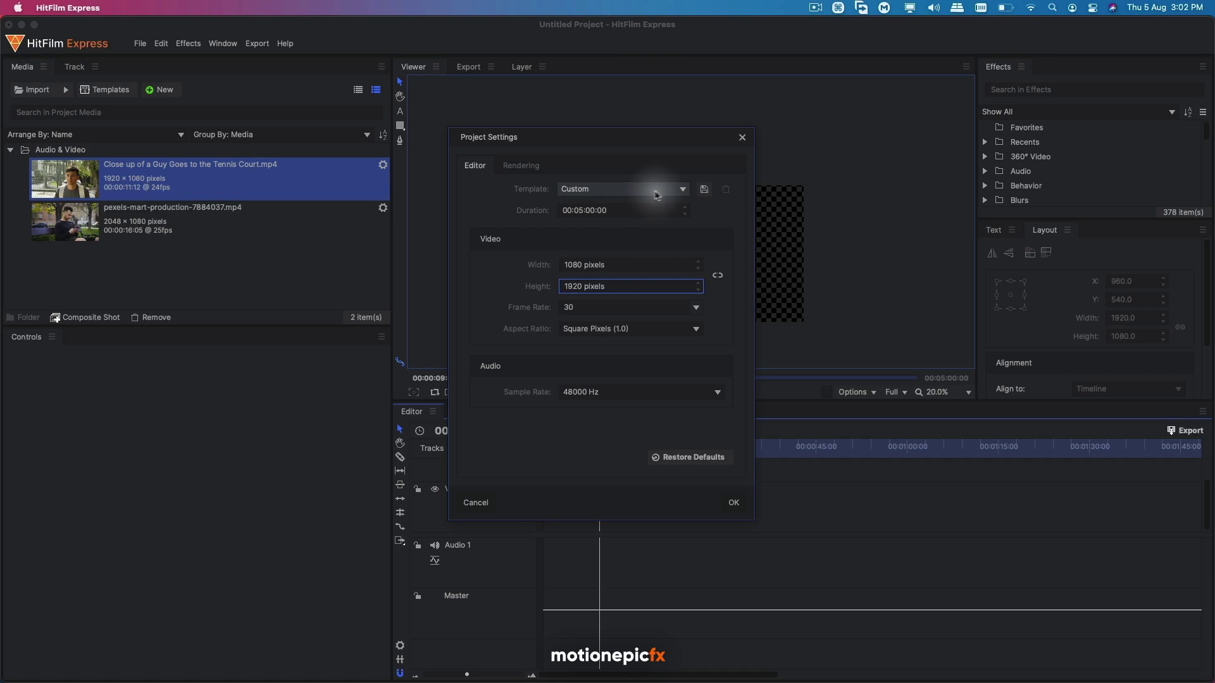
# Save these project settings as a template named 'Vertical Video'.
pyautogui.click(707, 191)
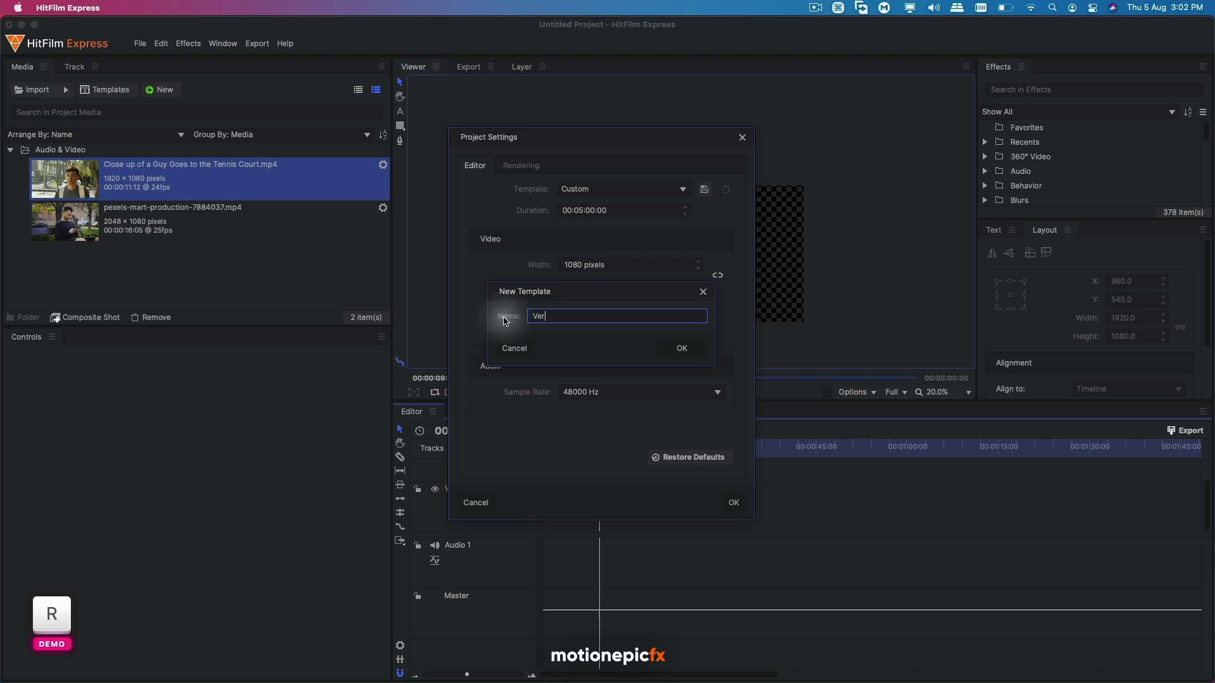
pyautogui.write('Vertical Video')
pyautogui.click(701, 358)
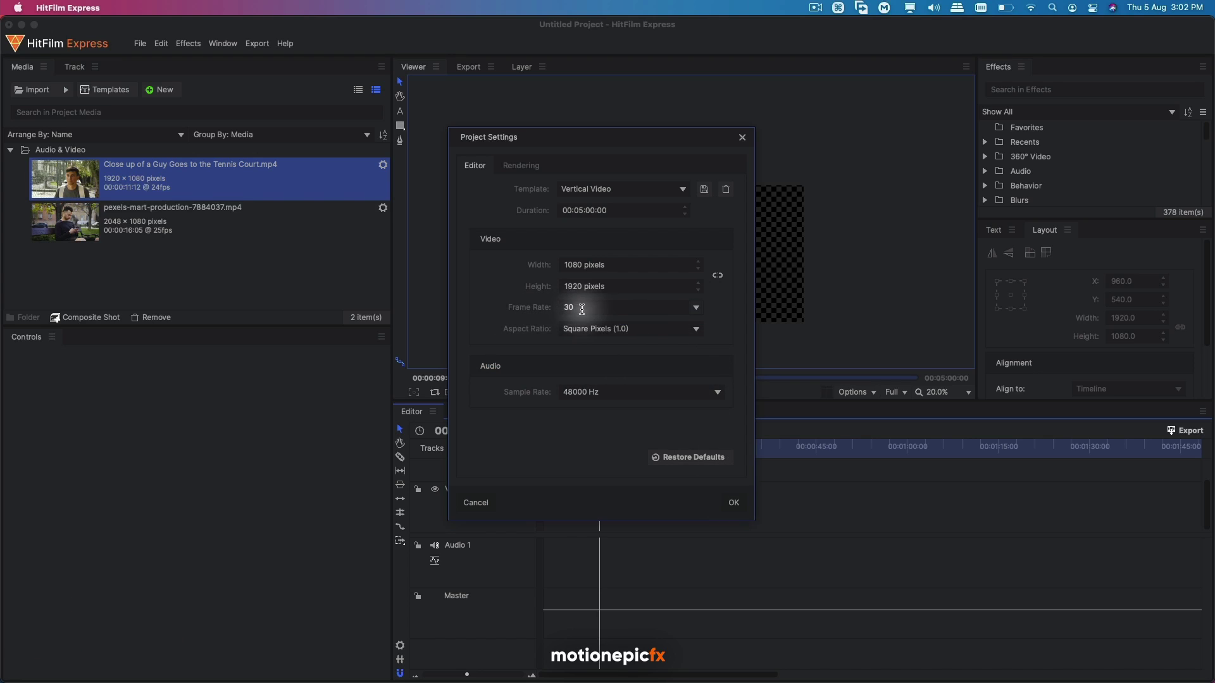
# Apply the vertical settings and add the tennis close-up to Video 1, keeping the project settings.
pyautogui.click(734, 509)
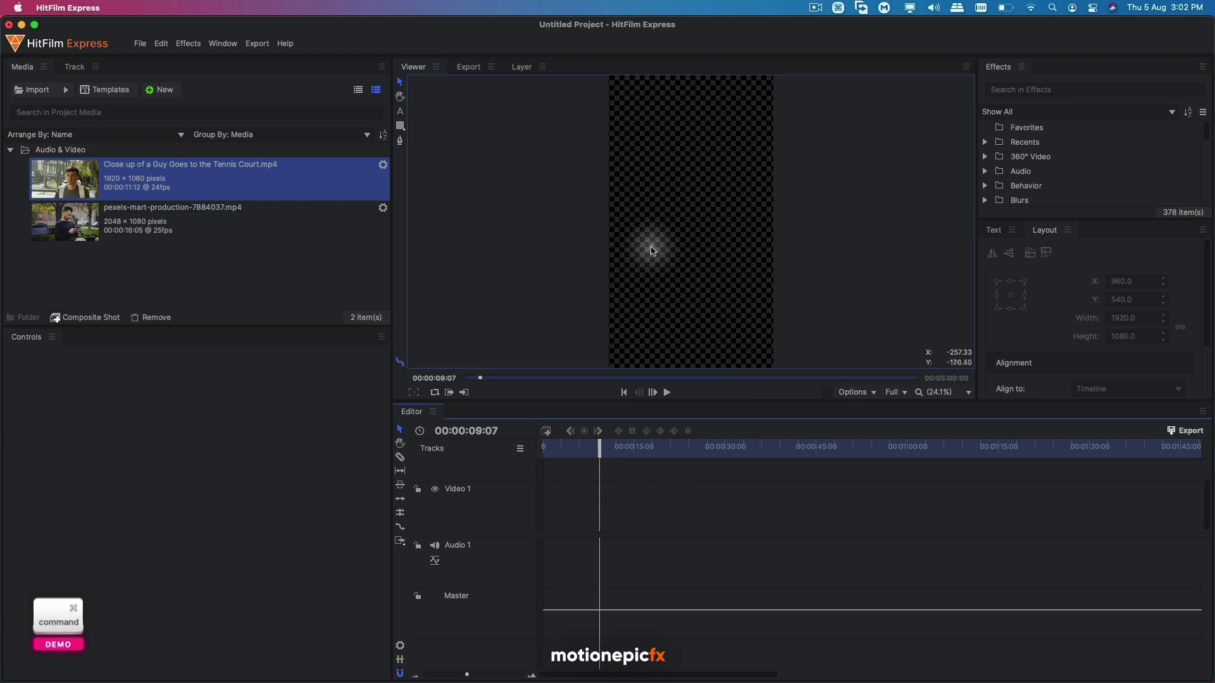
pyautogui.scroll(-1, 652, 248)
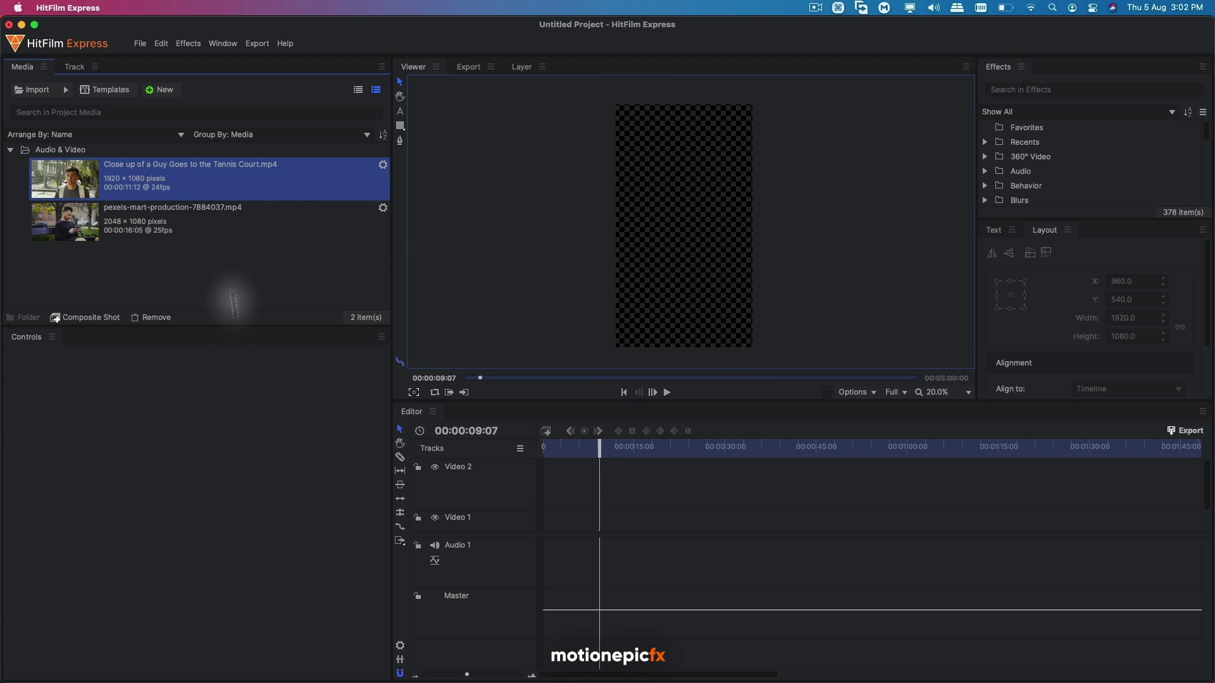
pyautogui.moveTo(184, 185); pyautogui.dragTo(548, 500)
pyautogui.click(701, 397)
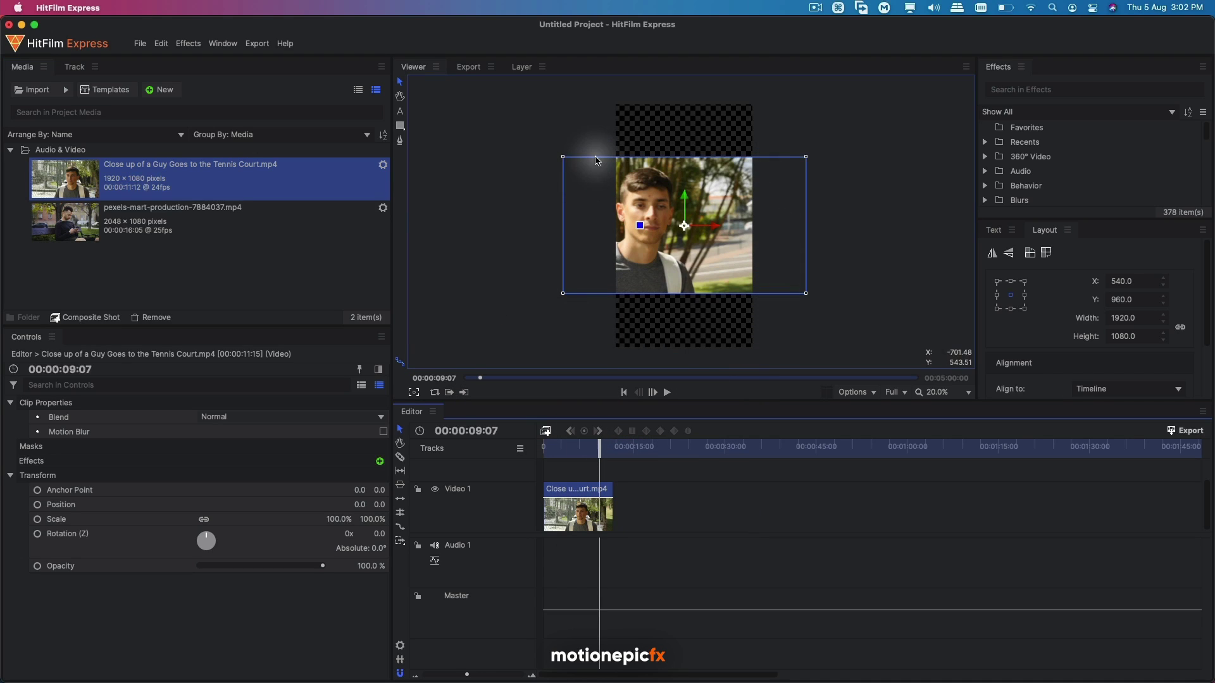
# Scale the clip with Fit To Frame Height to 177.7%.
pyautogui.rightClick(567, 514)
pyautogui.moveTo(674, 148)
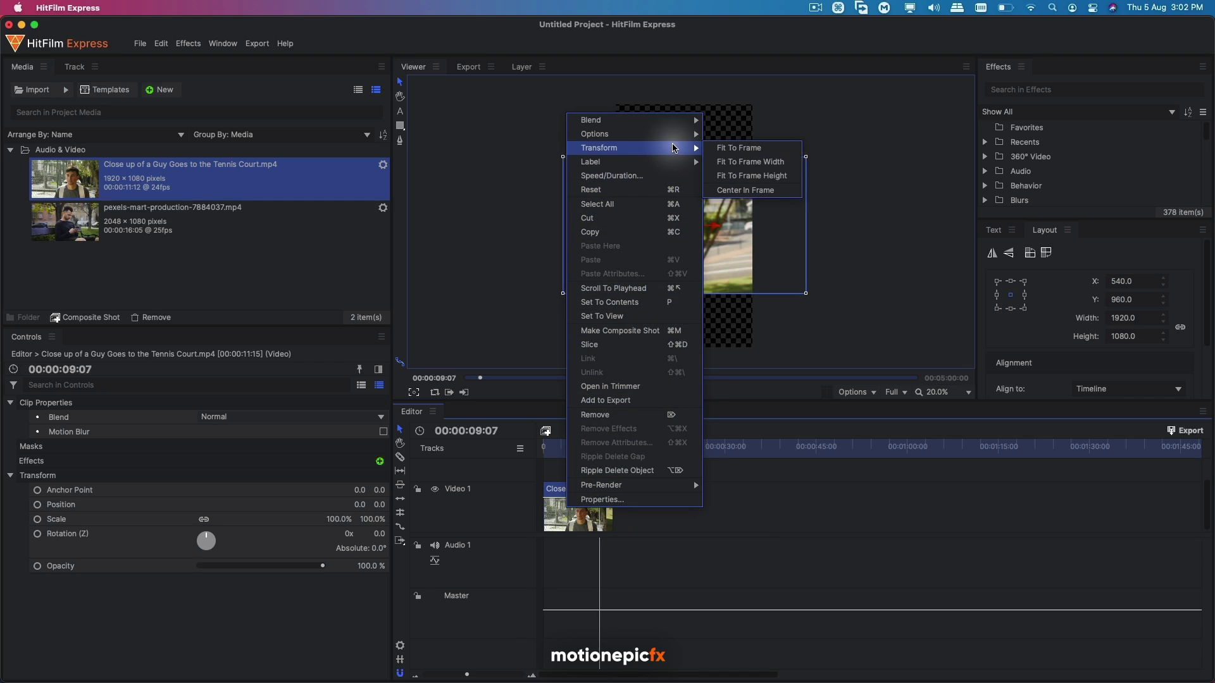
pyautogui.click(739, 179)
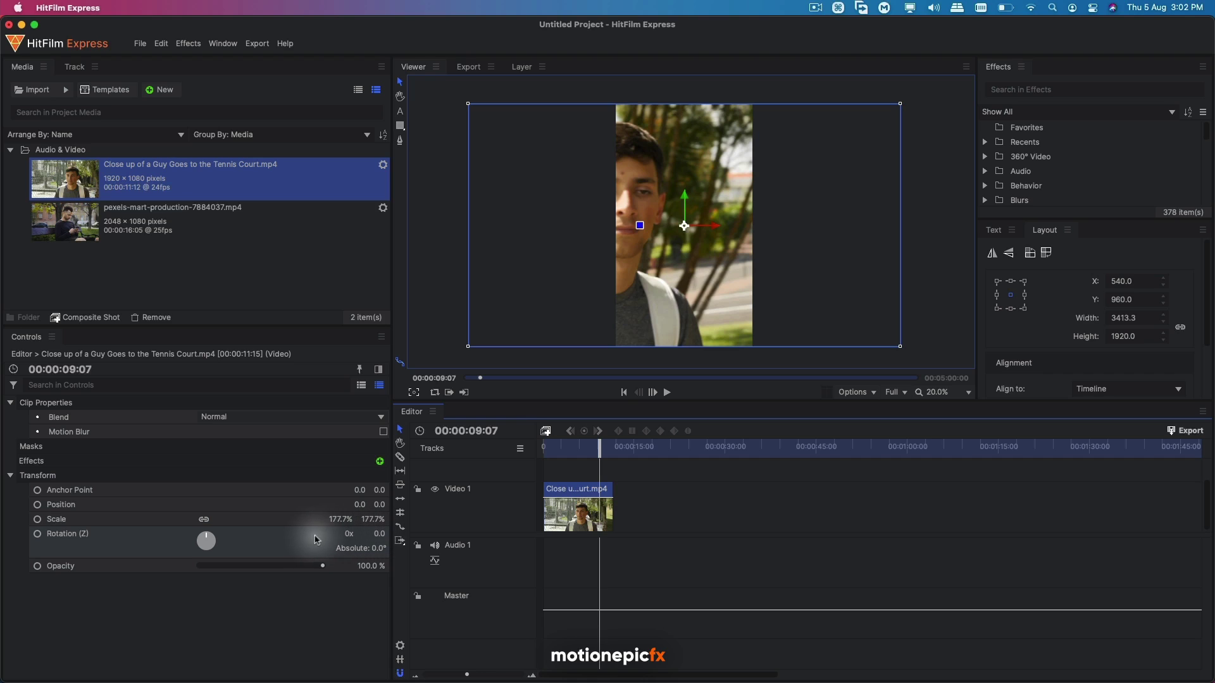
# Keyframe the clip's horizontal position, shifting it right then left as the guy turns.
pyautogui.moveTo(549, 449); pyautogui.dragTo(582, 451)
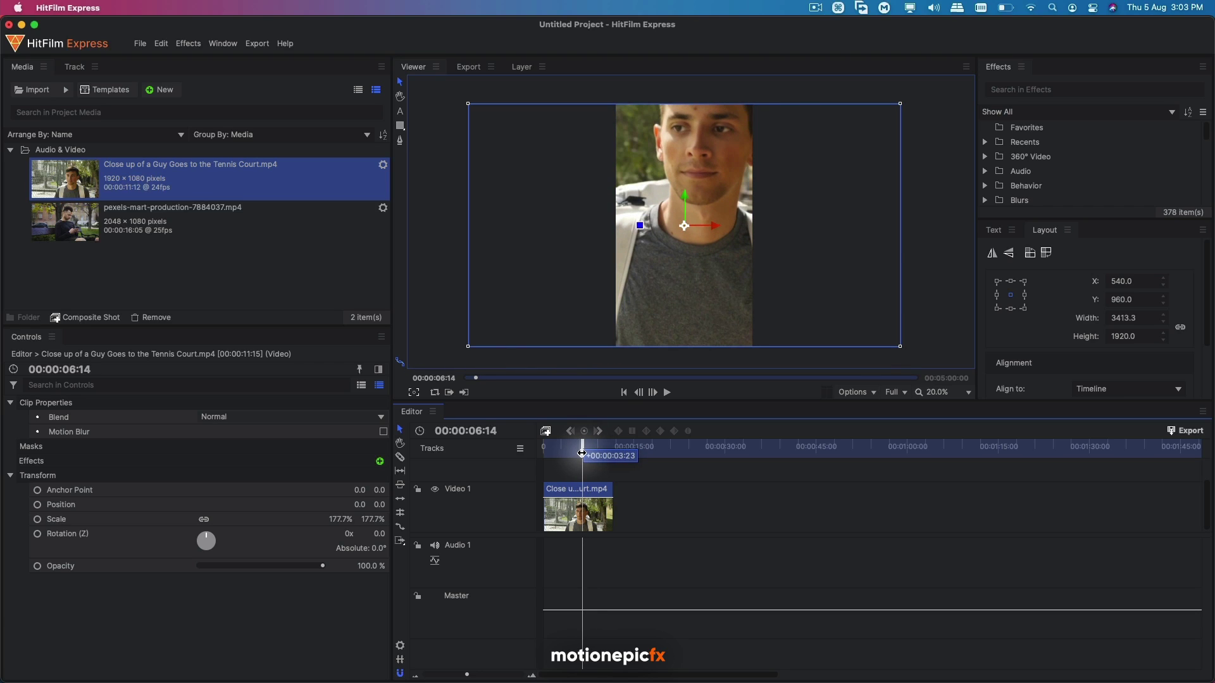
pyautogui.click(38, 504)
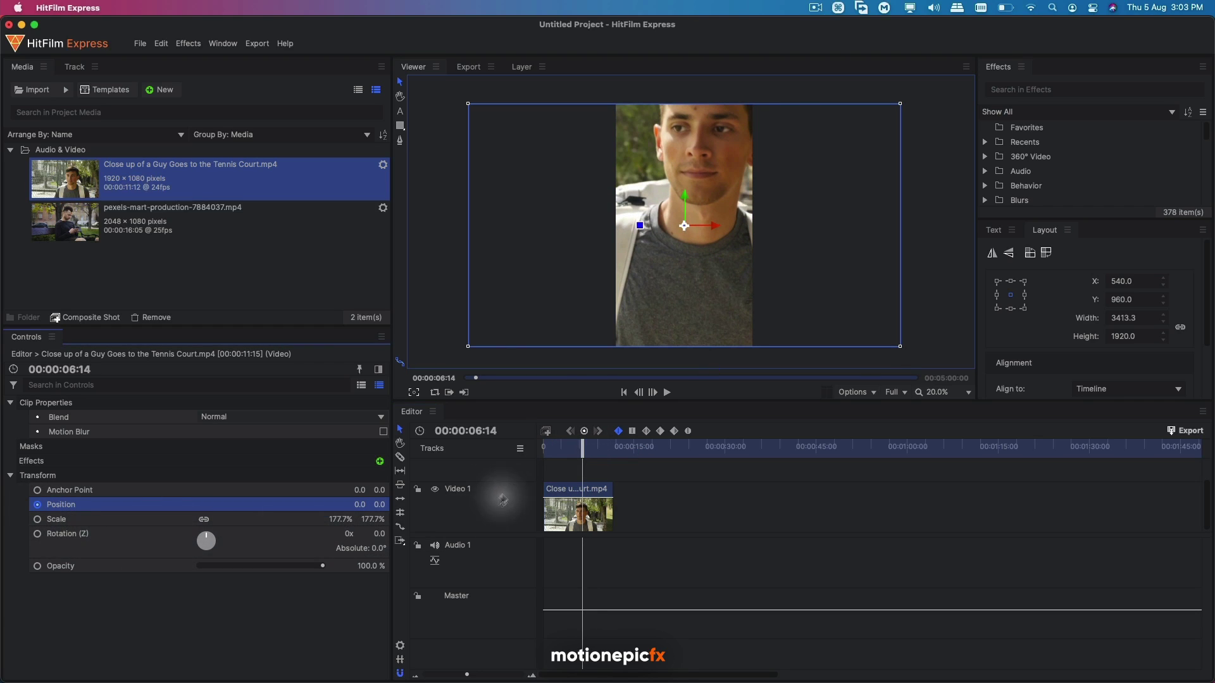
pyautogui.moveTo(583, 450); pyautogui.dragTo(590, 450)
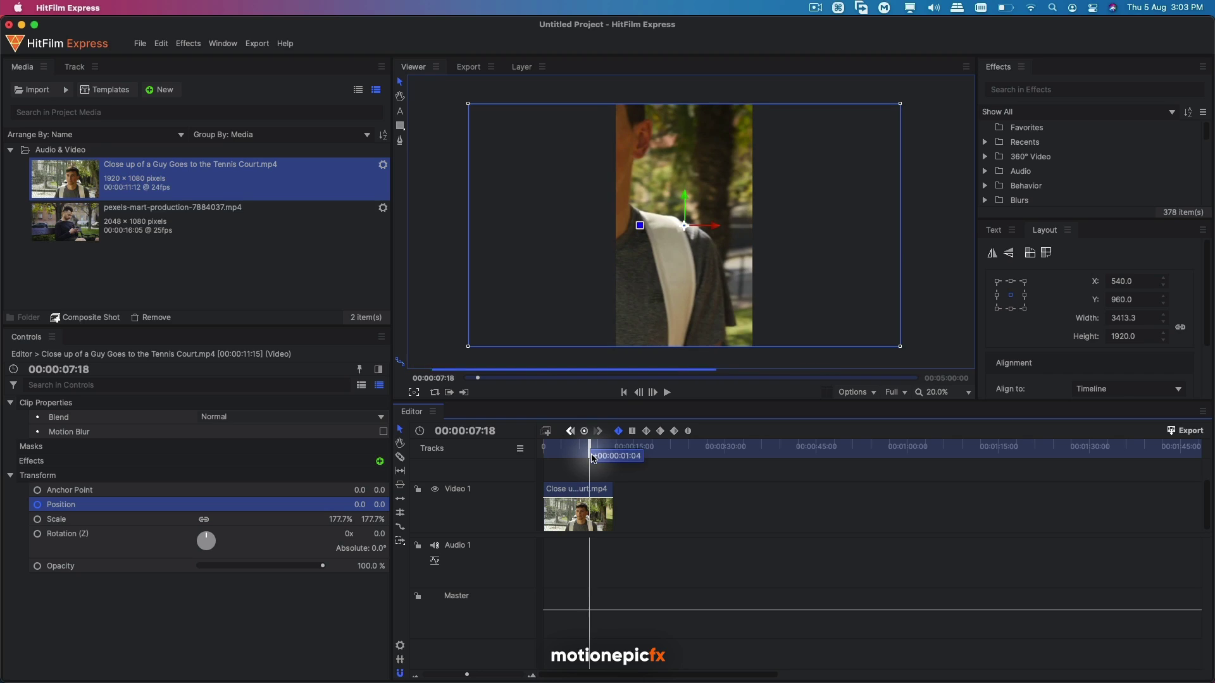
pyautogui.moveTo(702, 226); pyautogui.dragTo(810, 237)
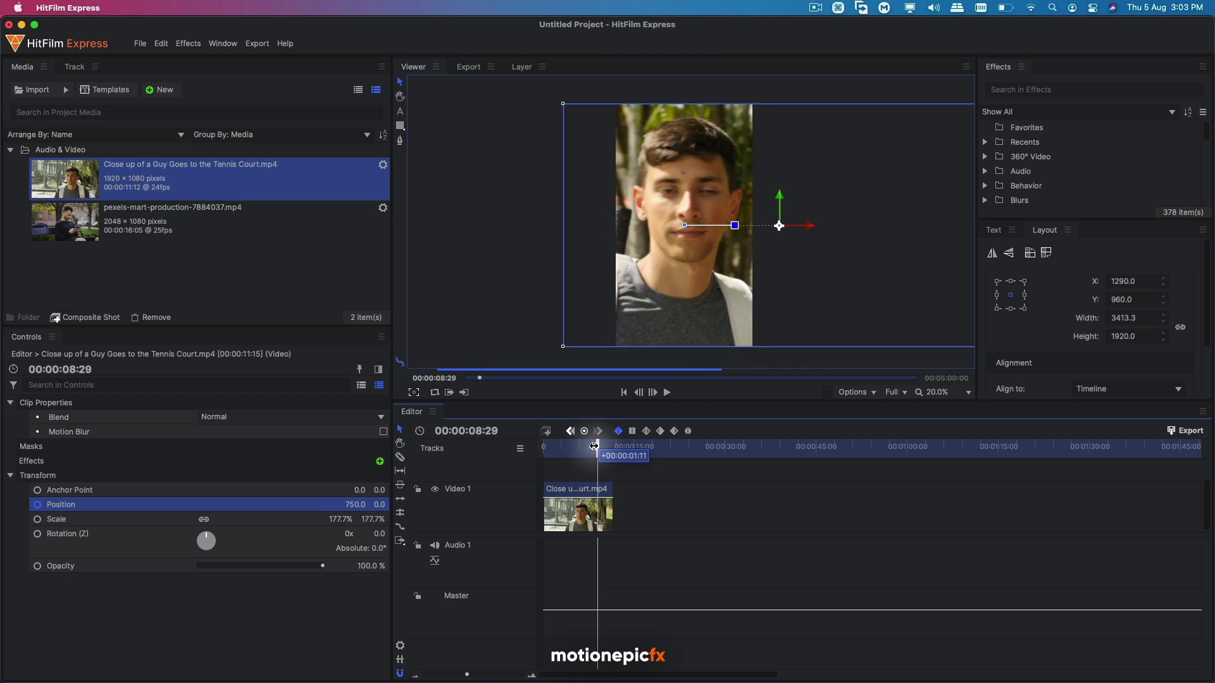
pyautogui.moveTo(598, 448); pyautogui.dragTo(601, 448)
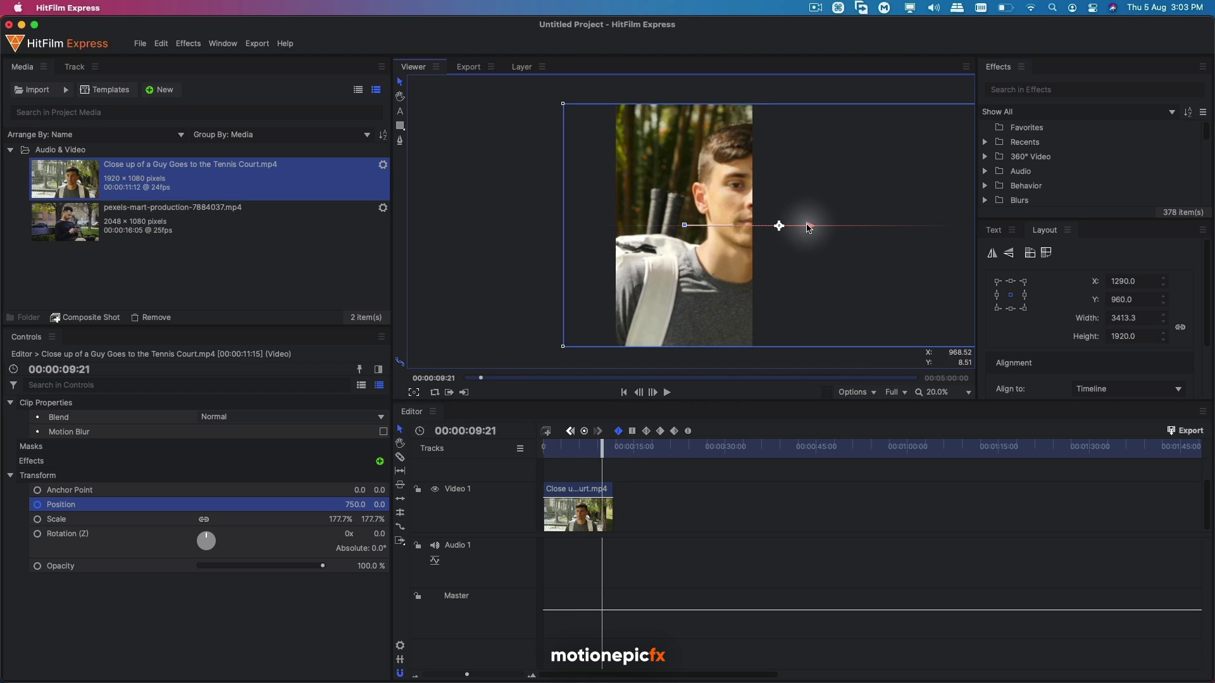
pyautogui.moveTo(803, 226); pyautogui.dragTo(770, 229)
pyautogui.moveTo(617, 450)
pyautogui.mouseDown()
pyautogui.moveTo(595, 450)
pyautogui.moveTo(625, 451)
pyautogui.moveTo(611, 450)
pyautogui.mouseUp()
pyautogui.press('super+z')
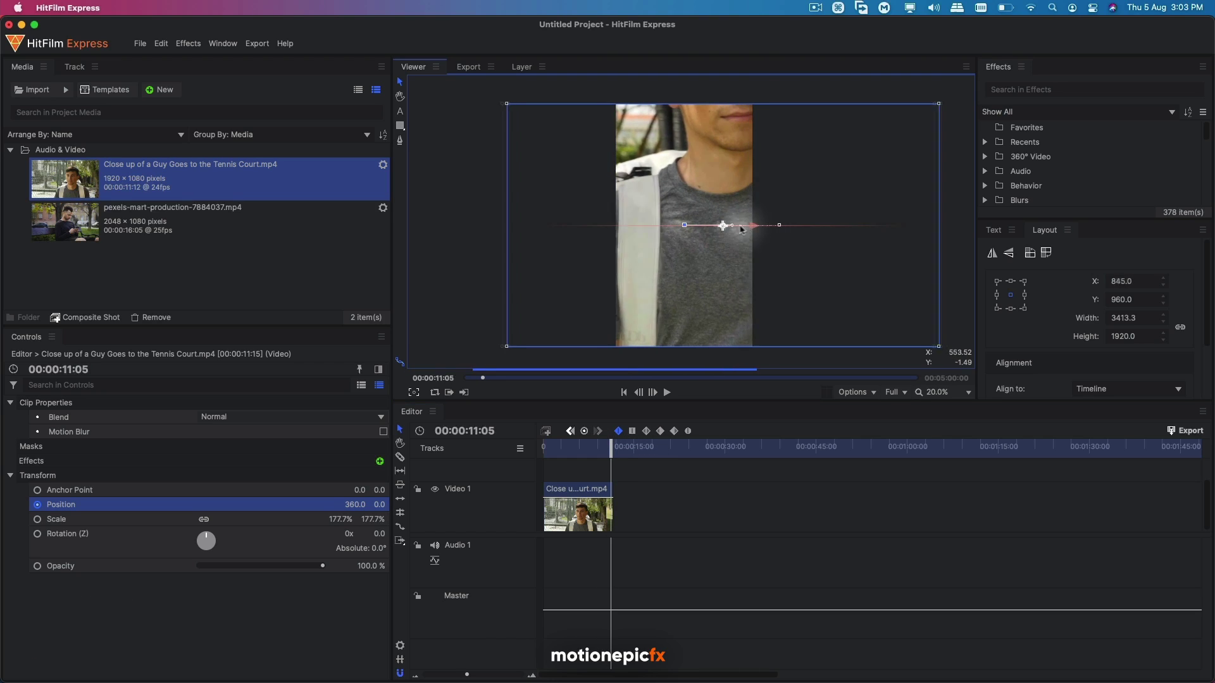
# Play the position animation from the start to preview it.
pyautogui.press('Home')
pyautogui.press('space')
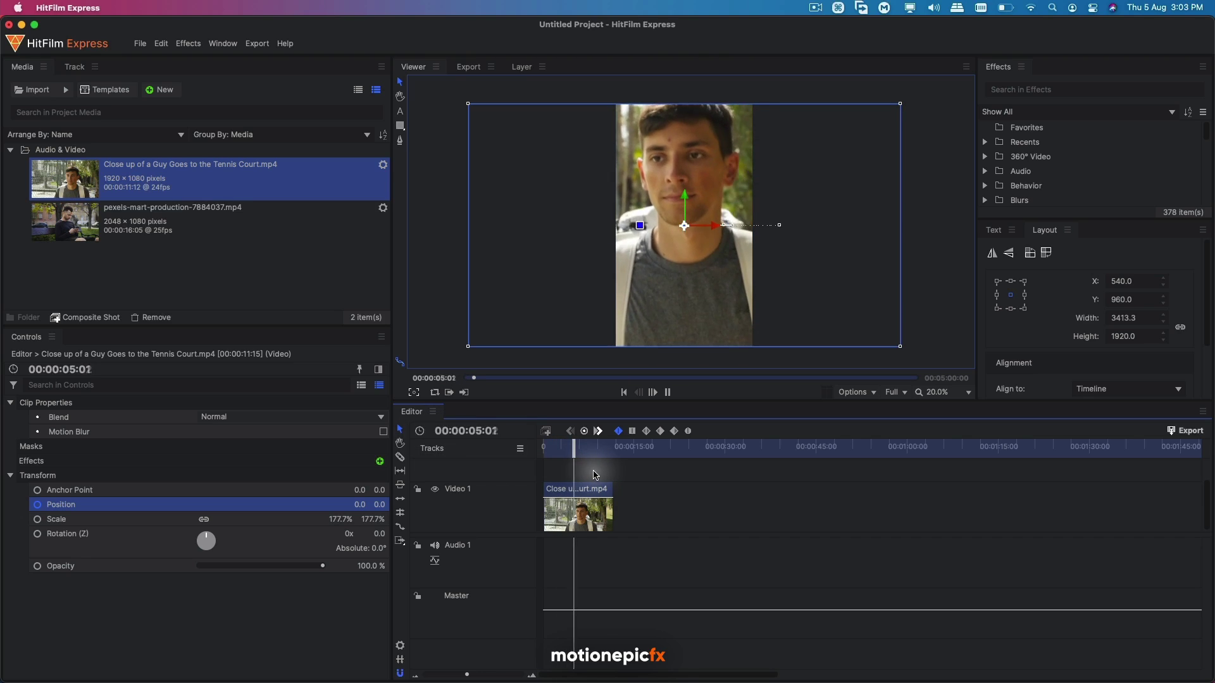
pyautogui.press('space')
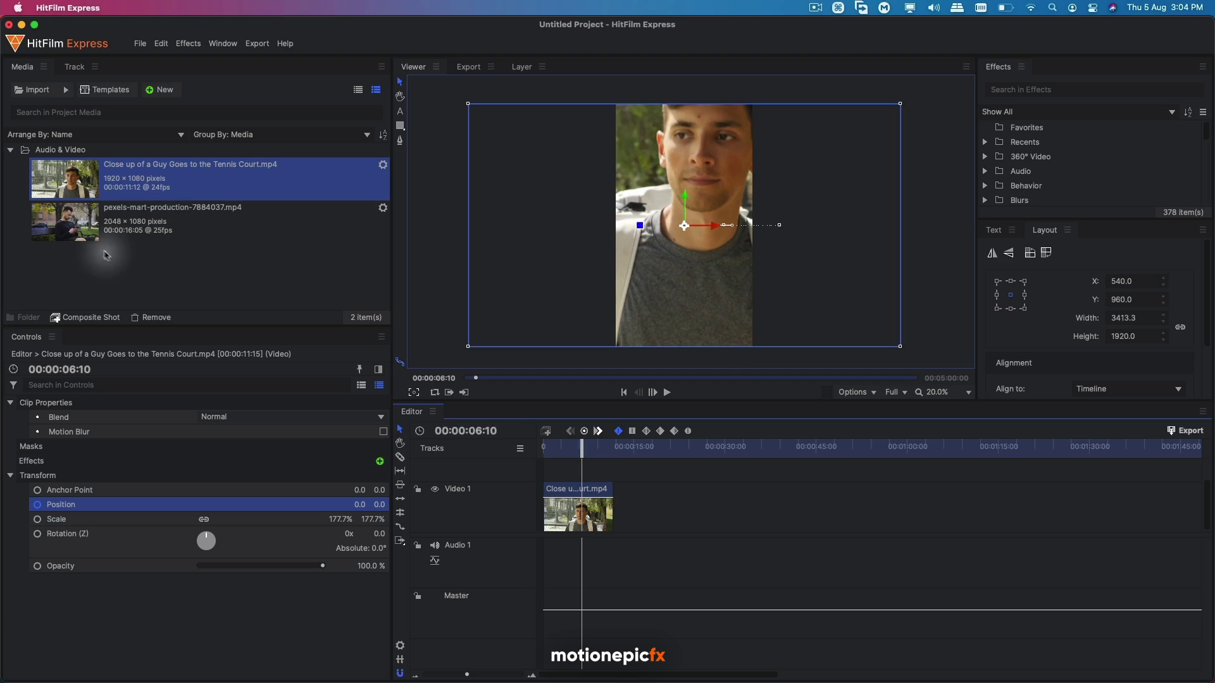
# Append pexels-mart-production-7884037.mp4 after the close-up, rotate it 90°, and scrub back to 3 s.
pyautogui.click(113, 221)
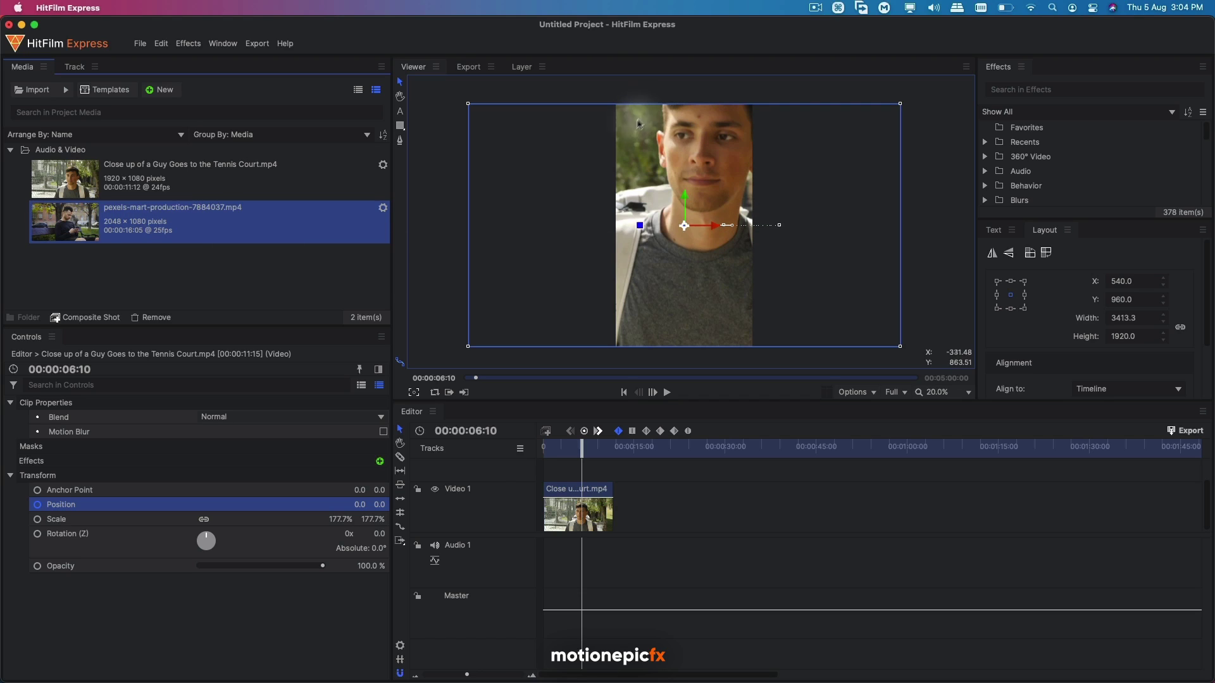
pyautogui.moveTo(209, 236); pyautogui.dragTo(693, 516)
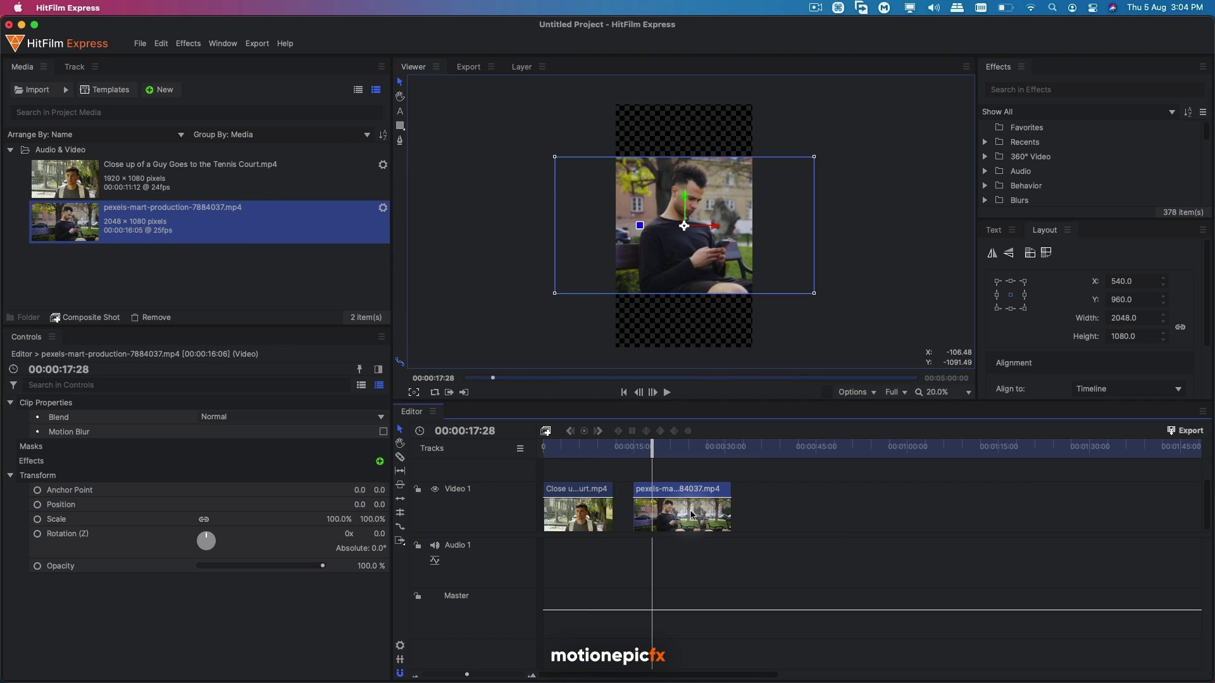
pyautogui.click(378, 532)
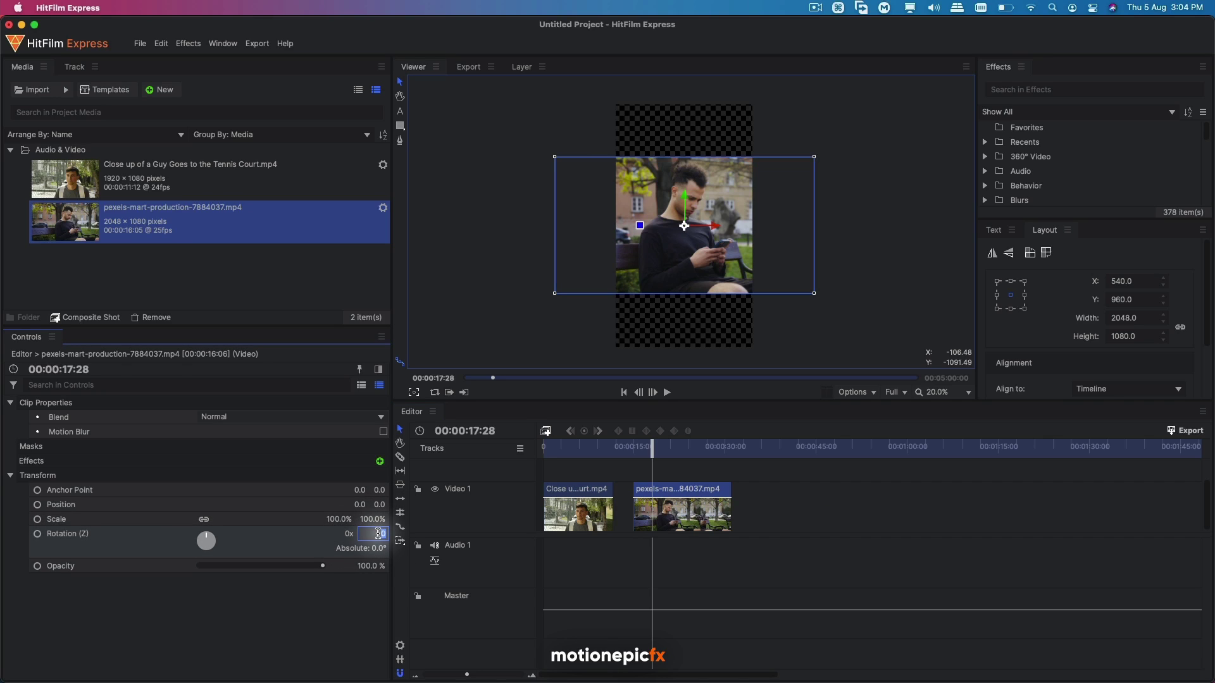
pyautogui.press('Return')
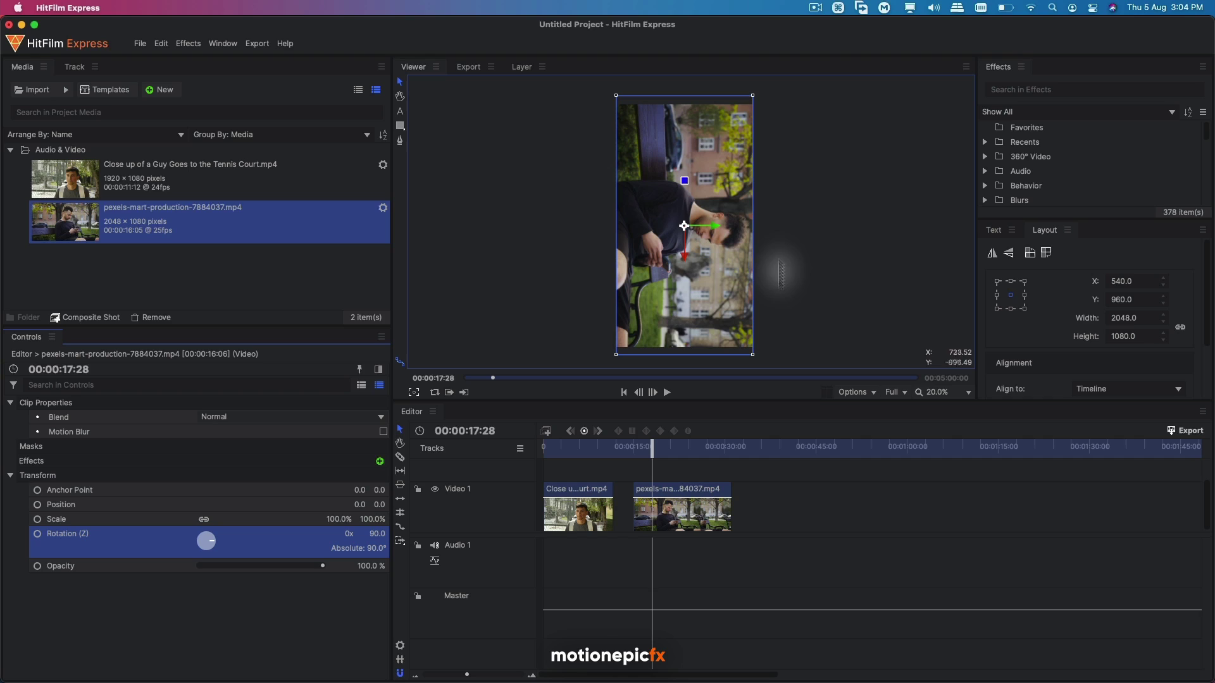
pyautogui.moveTo(556, 450); pyautogui.dragTo(668, 455)
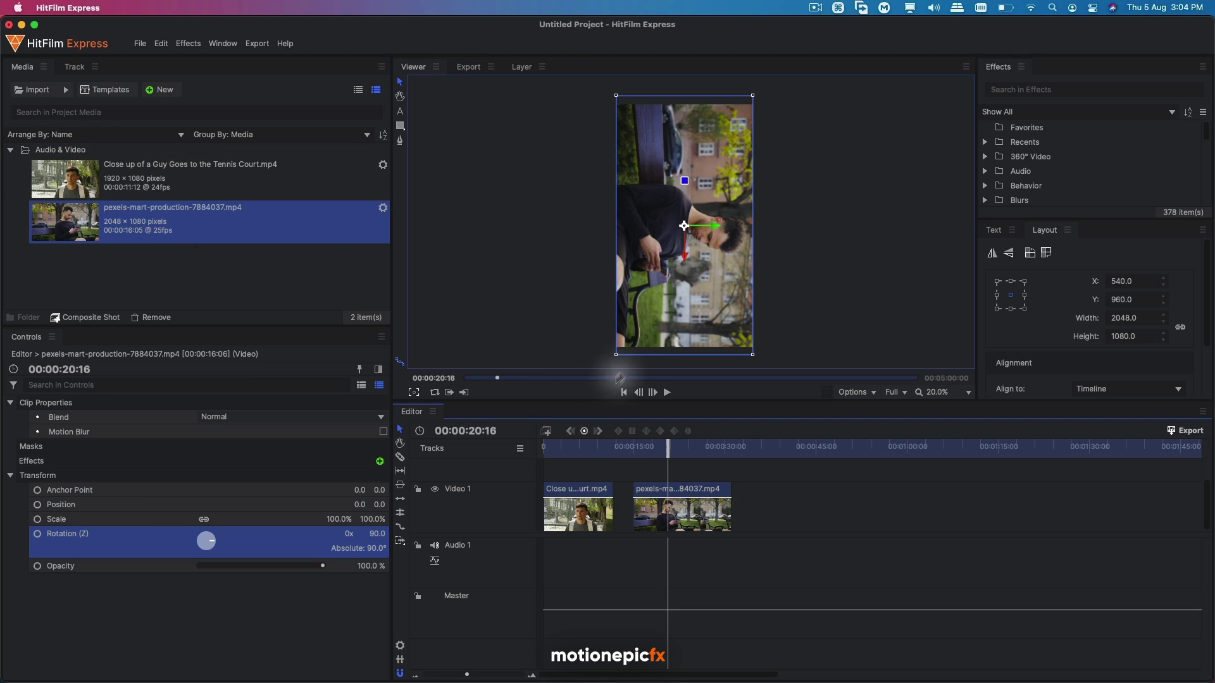
pyautogui.moveTo(574, 448); pyautogui.dragTo(561, 448)
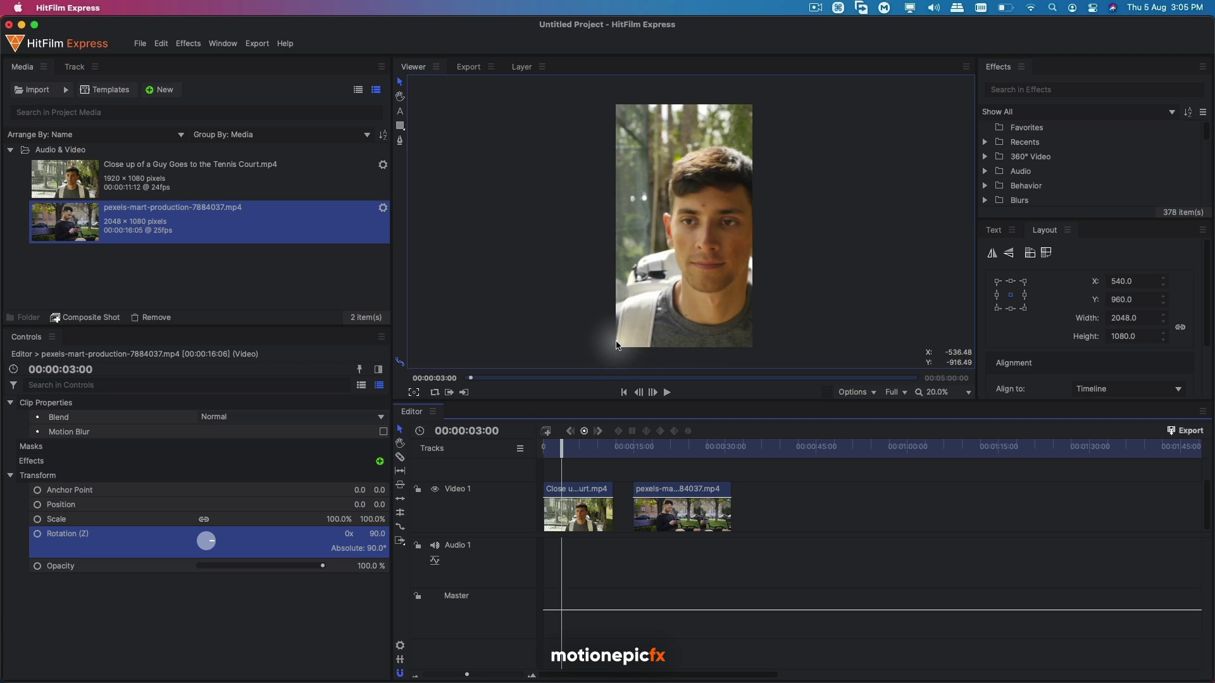
# Create a new red 1080×1920 plane named 'bar'.
pyautogui.click(161, 91)
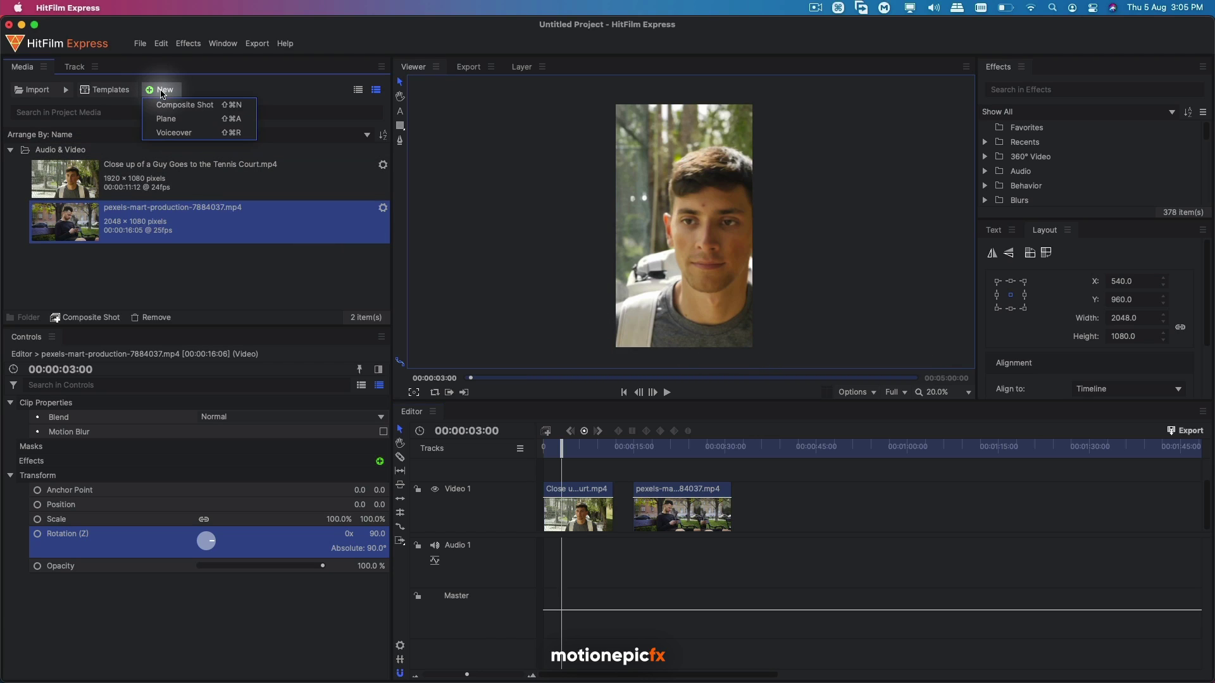
pyautogui.click(167, 119)
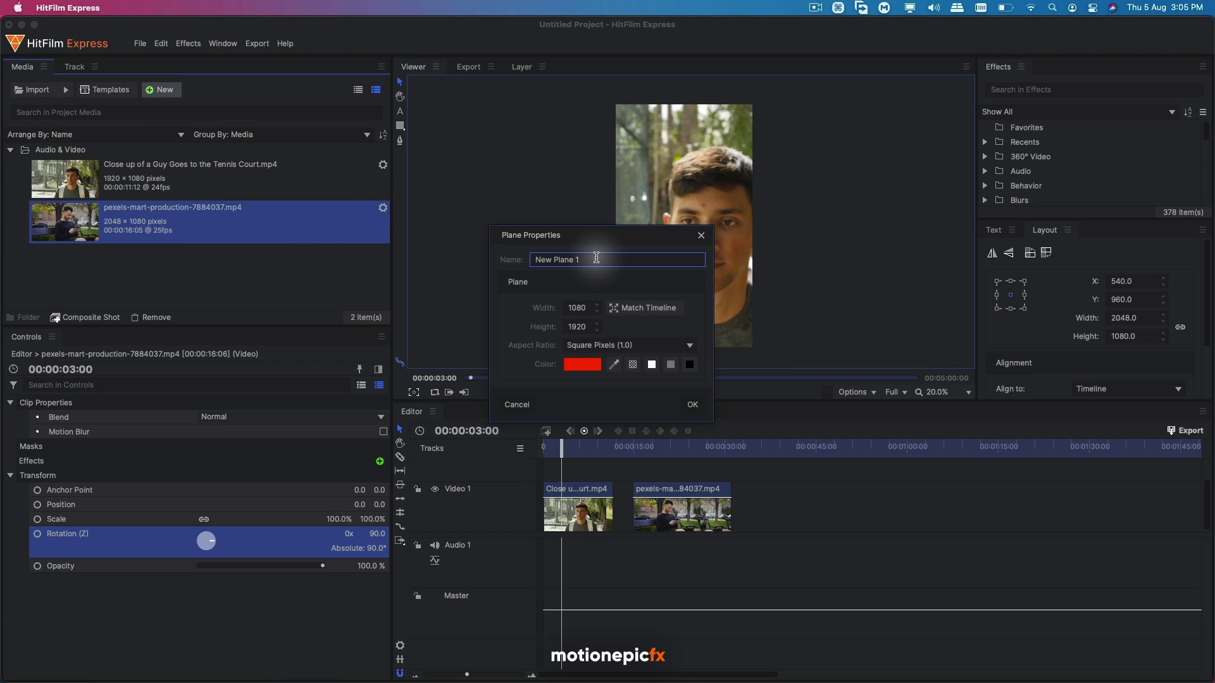
pyautogui.moveTo(584, 255); pyautogui.dragTo(429, 254)
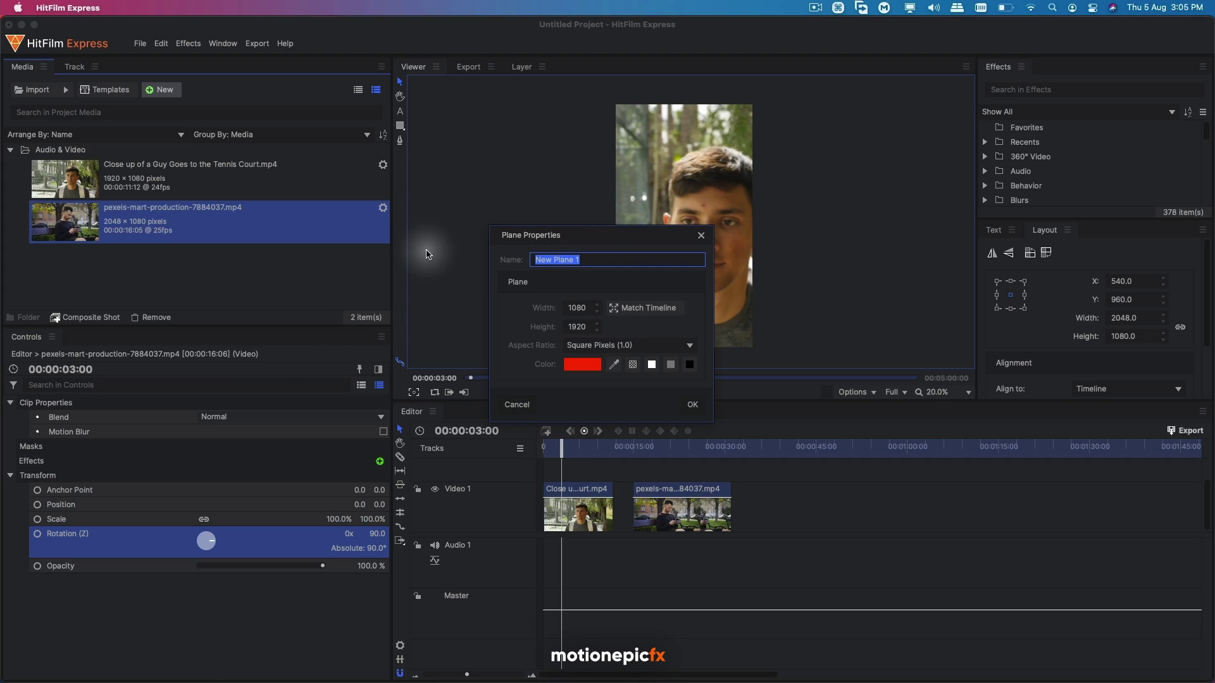
pyautogui.write('bar')
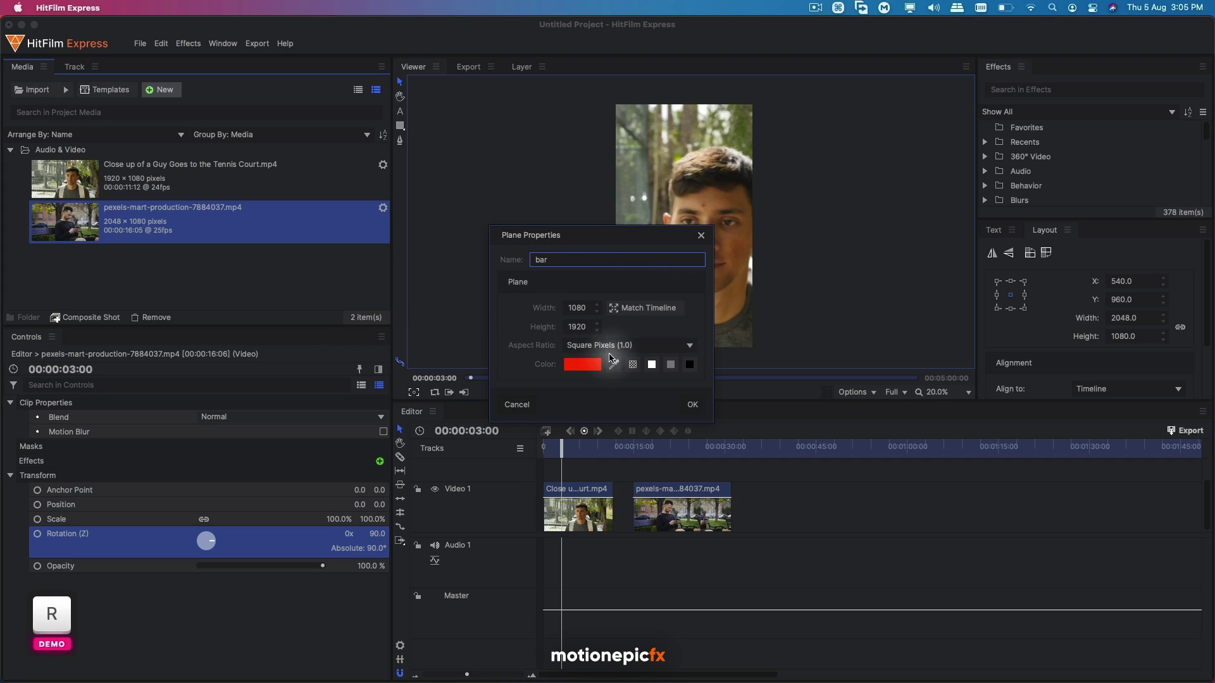
pyautogui.click(694, 405)
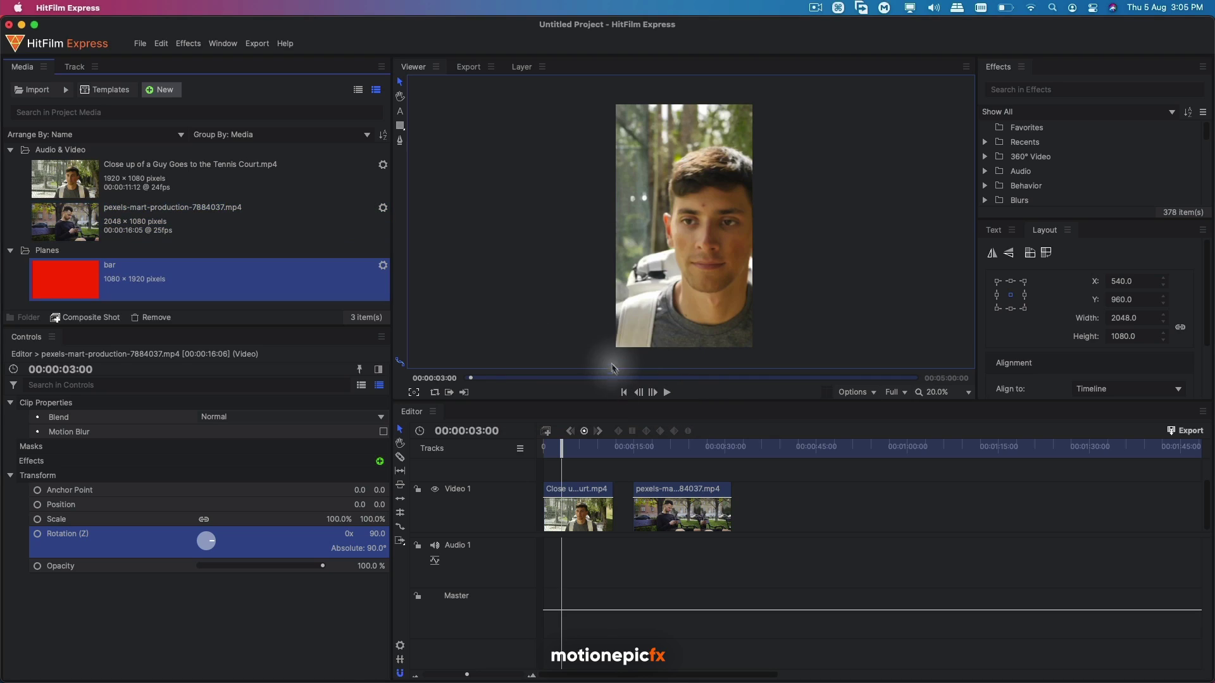
# Place the bar plane on Video 2 and lower it to Y −1845 at the frame bottom.
pyautogui.moveTo(547, 447); pyautogui.dragTo(609, 484)
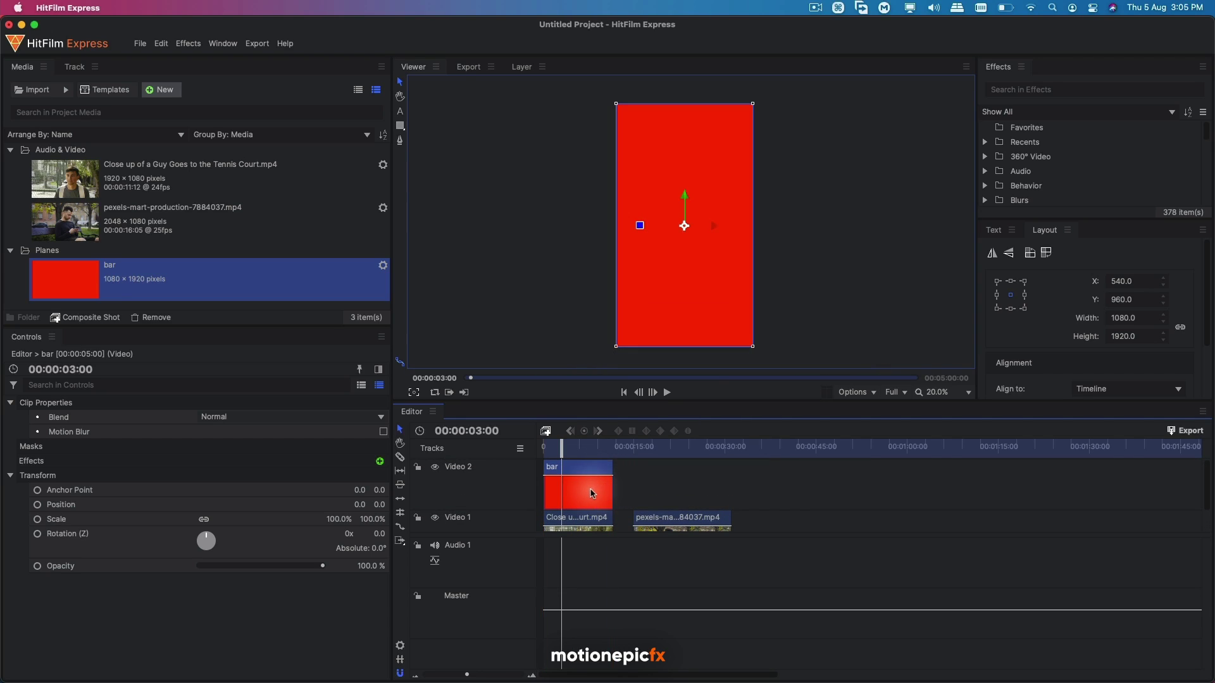
pyautogui.moveTo(686, 200); pyautogui.dragTo(675, 434)
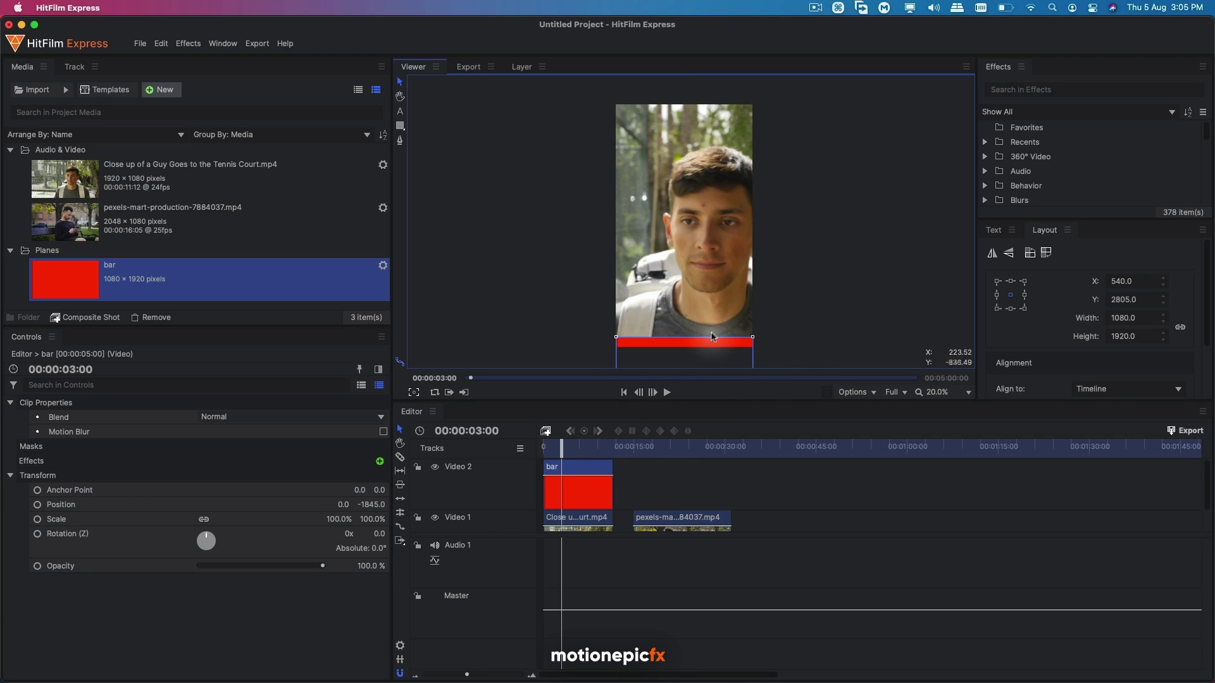
pyautogui.scroll(-3, 692, 354)
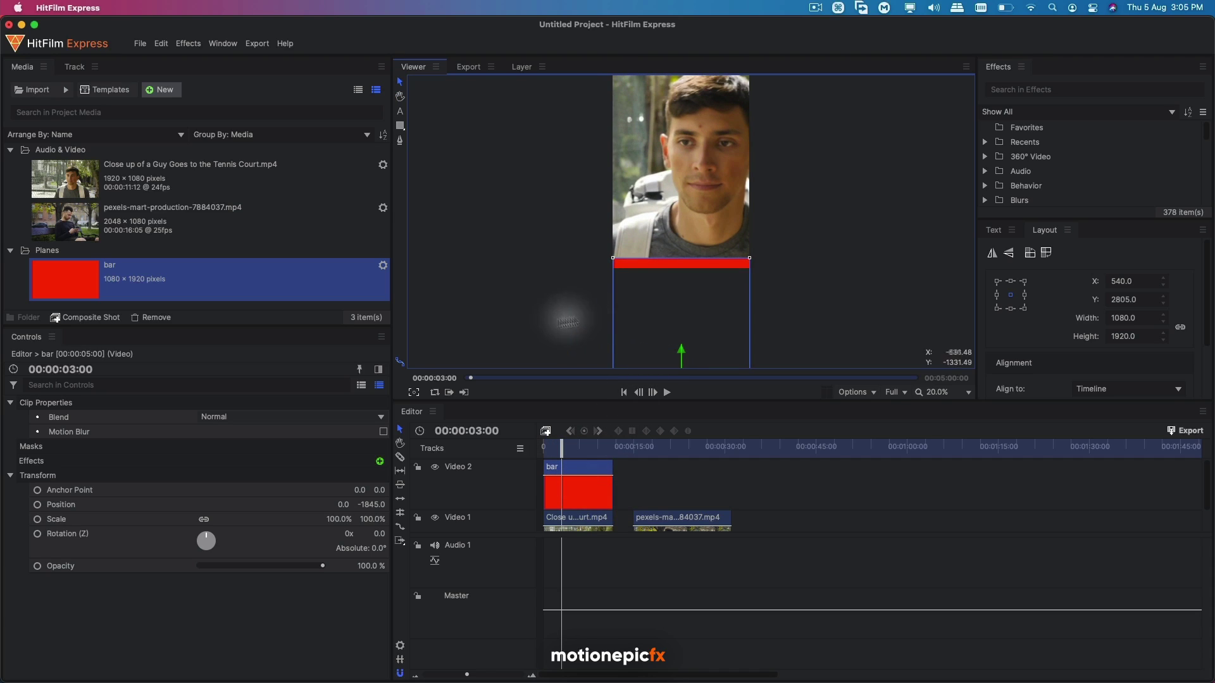
# Set the bar's anchor point X and position X both to −540.
pyautogui.click(363, 491)
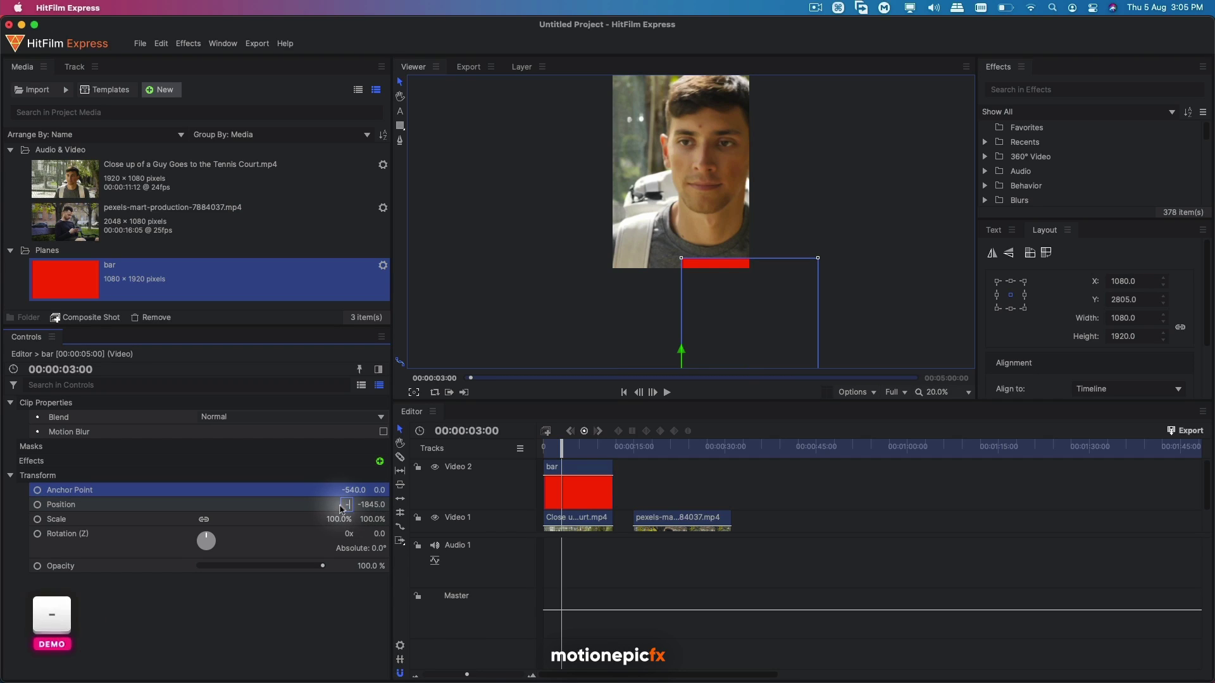
pyautogui.write('5')
pyautogui.write('40')
pyautogui.press('Return')
pyautogui.scroll(-3, 618, 279)
pyautogui.scroll(4, 621, 282)
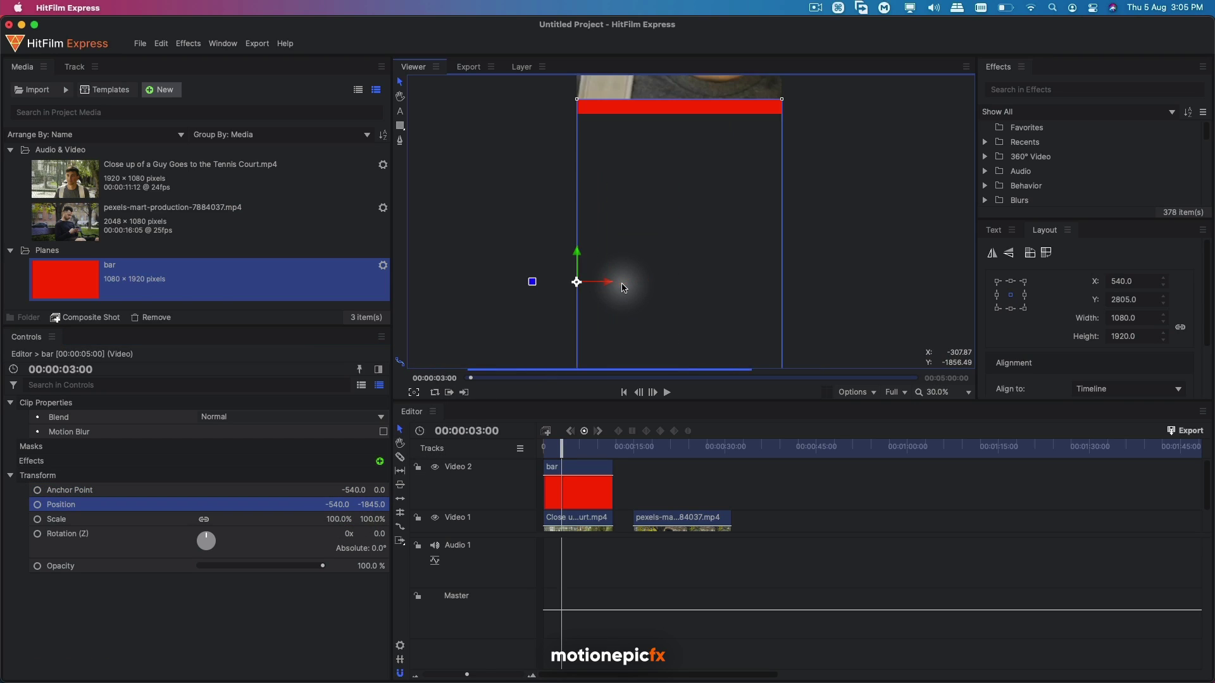
pyautogui.scroll(-2, 622, 286)
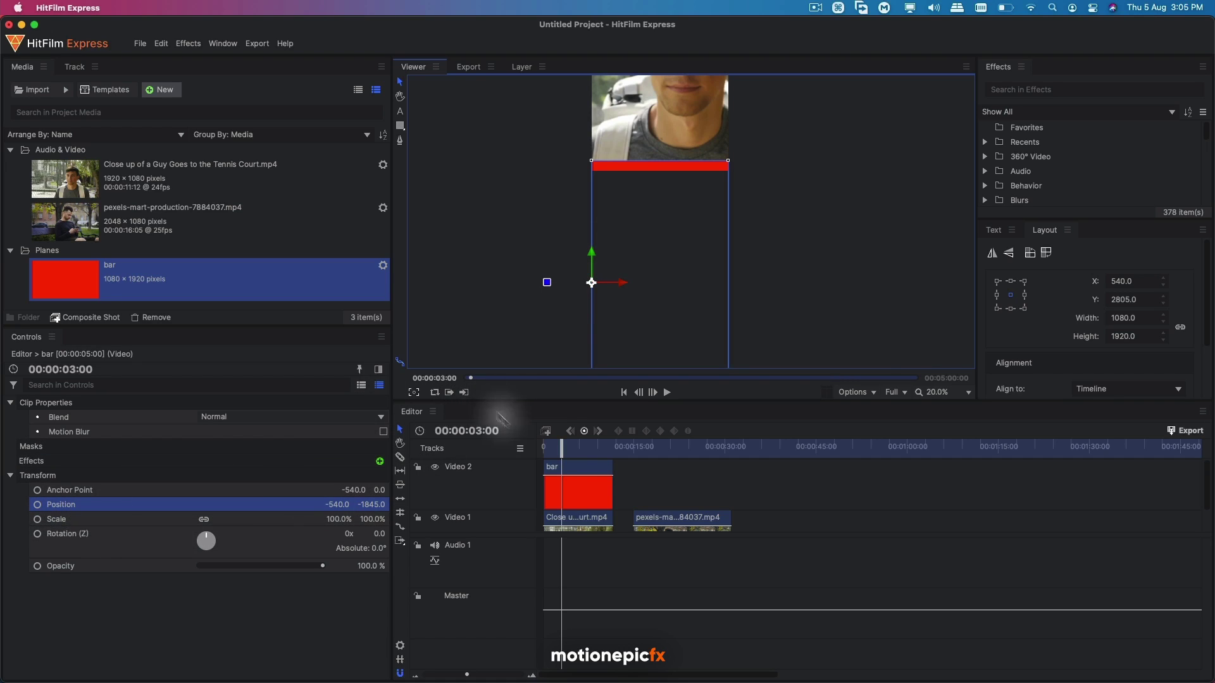
# At the first frame, keyframe the bar's unlinked scale width at 0%.
pyautogui.click(560, 443)
pyautogui.press('Home')
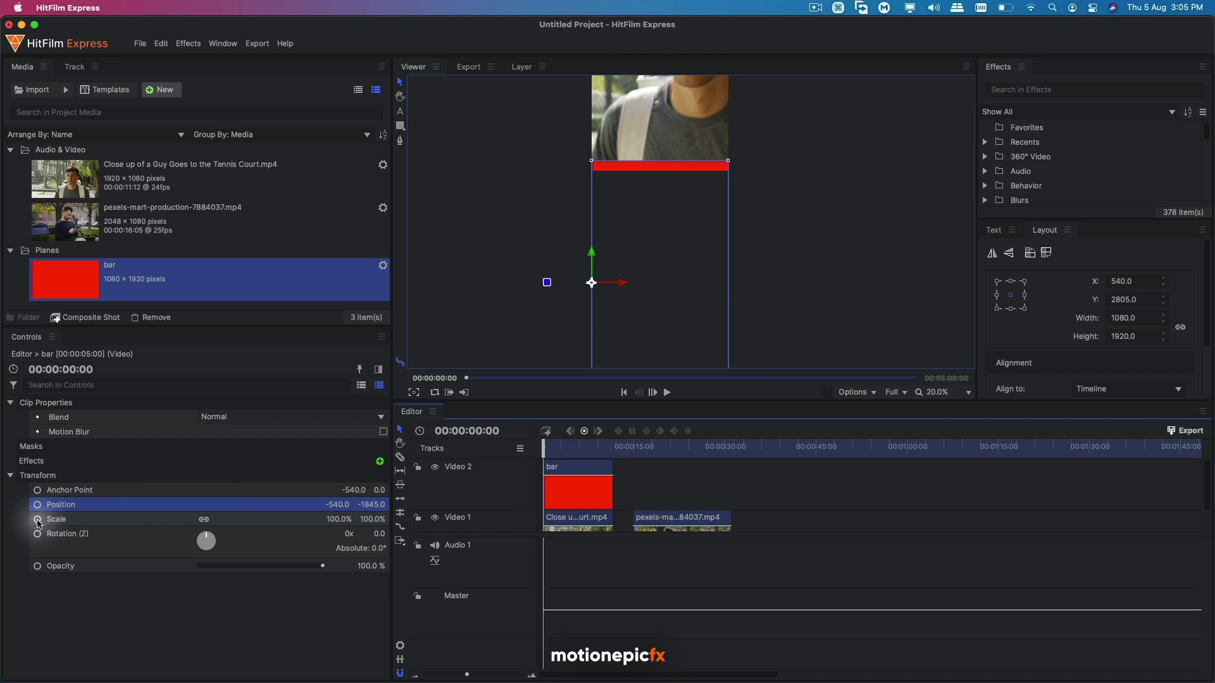
pyautogui.click(38, 521)
pyautogui.click(204, 520)
pyautogui.click(342, 519)
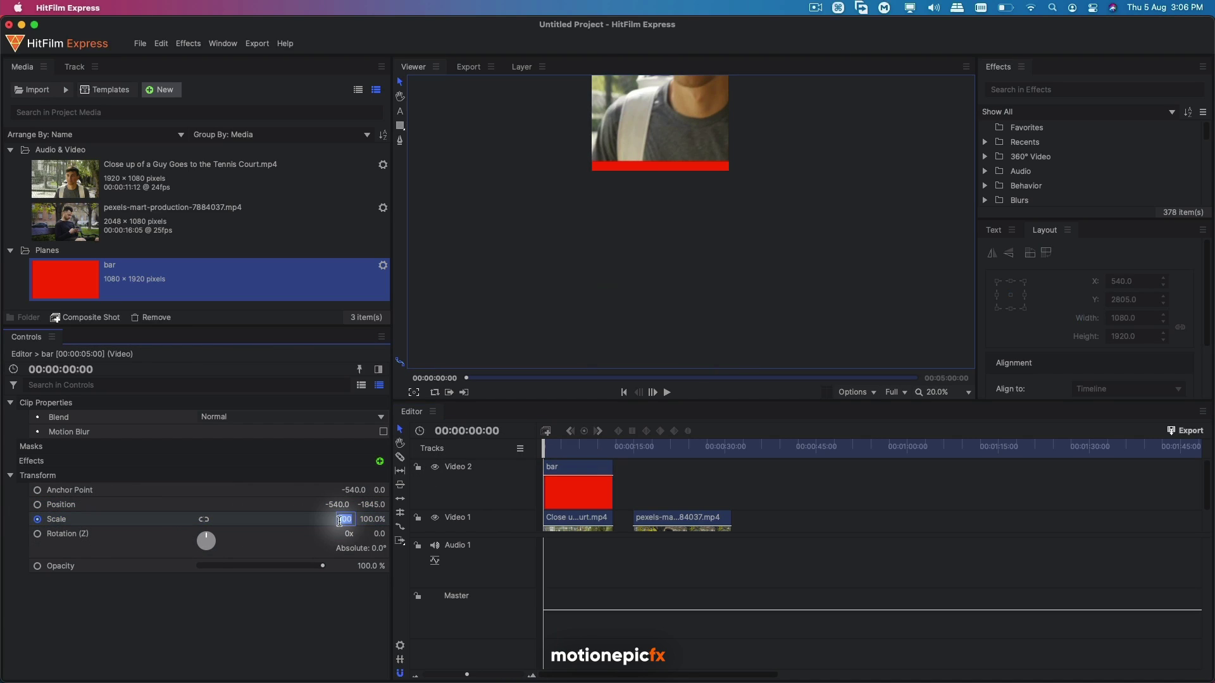
pyautogui.write('0')
pyautogui.press('Return')
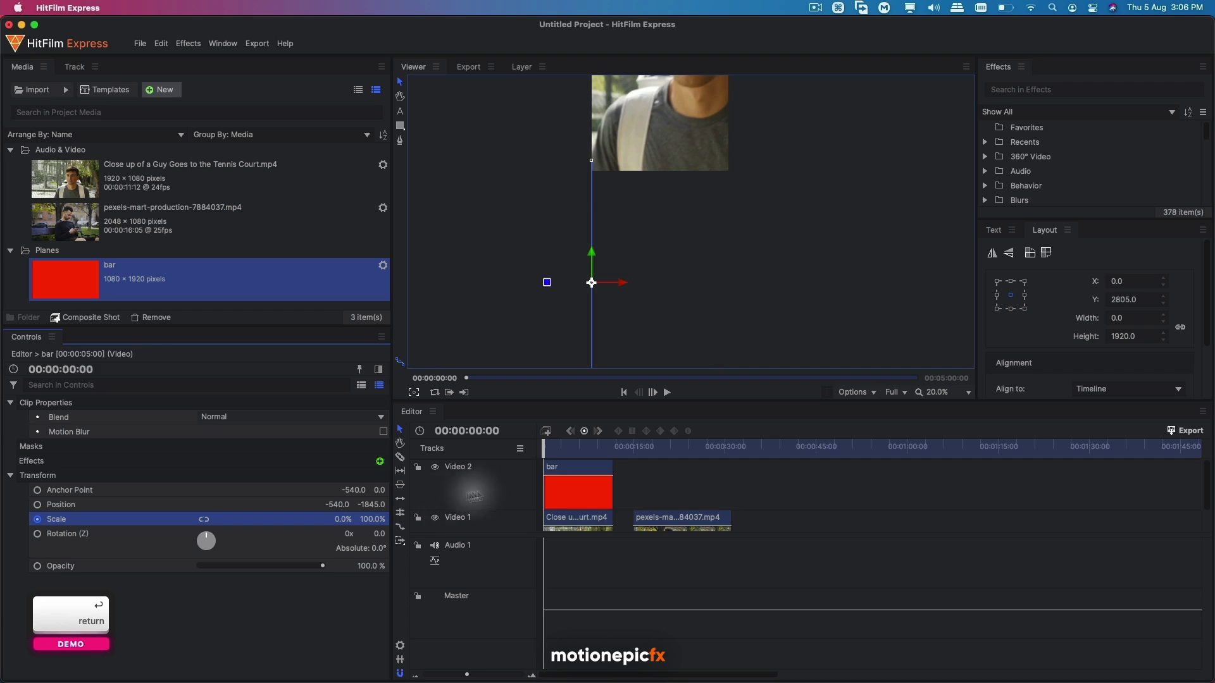
# Add a wider scale-width keyframe around 11 seconds and preview the growing bar.
pyautogui.moveTo(549, 446); pyautogui.dragTo(618, 449)
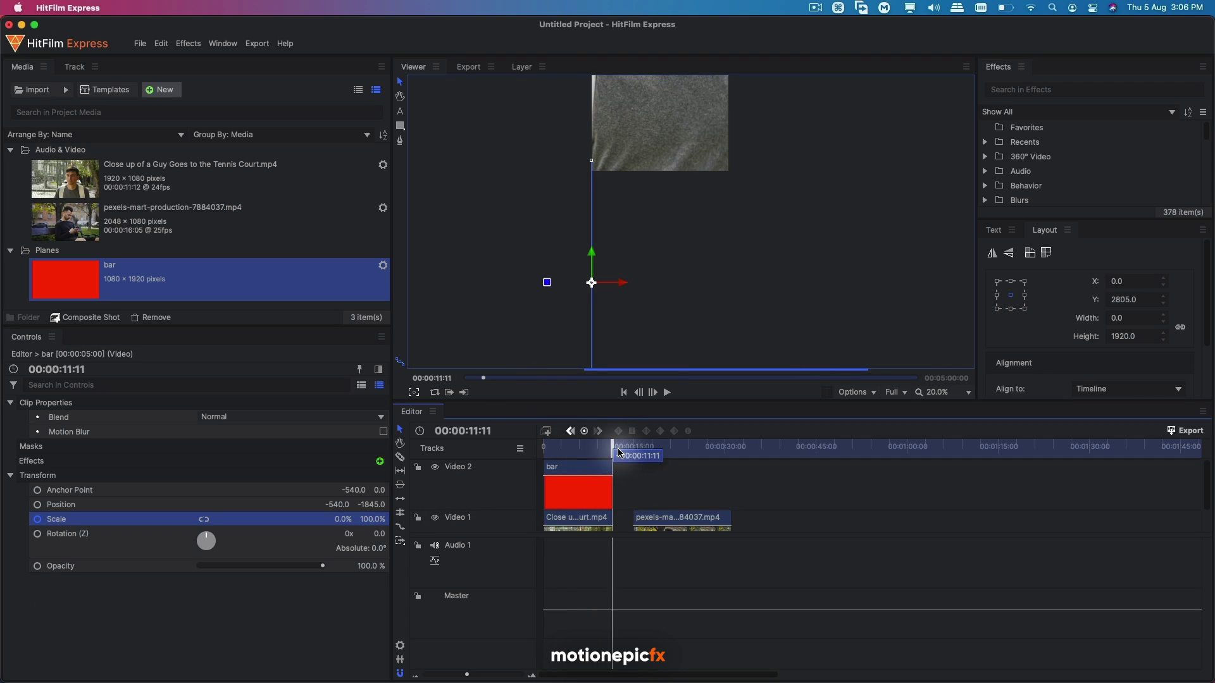
pyautogui.press('.')
pyautogui.press('.')
pyautogui.press('.')
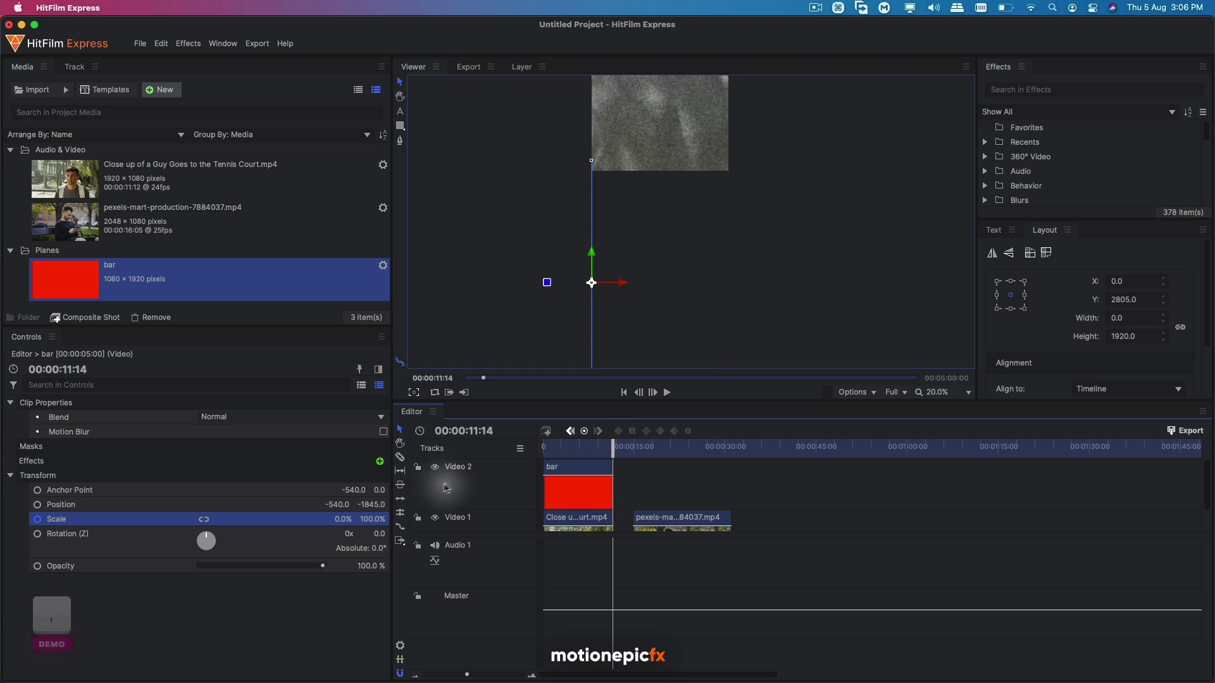
pyautogui.click(336, 518)
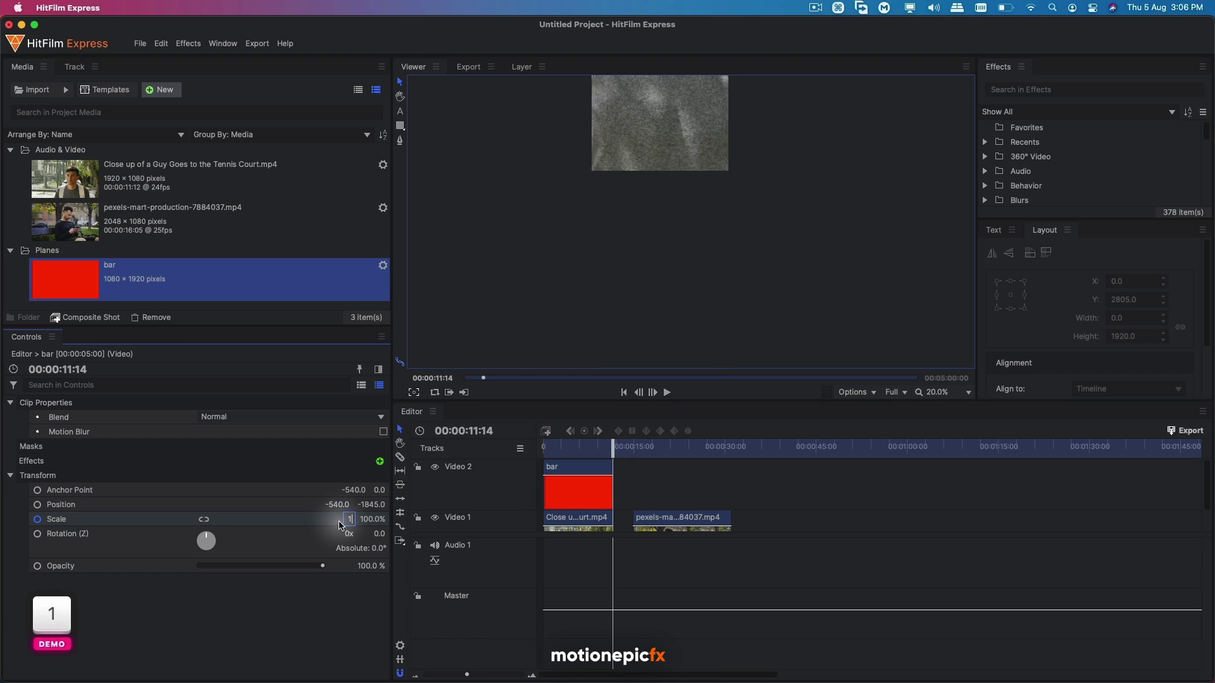
pyautogui.click(873, 506)
pyautogui.press('space')
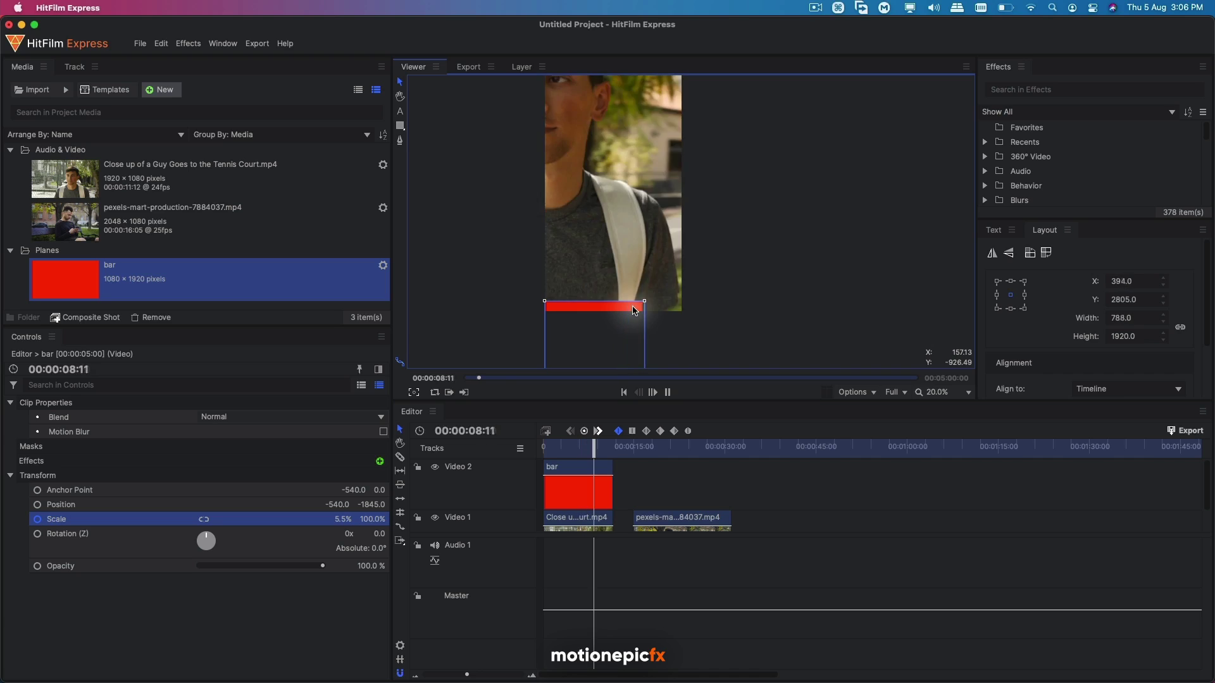
# Move the bar clip to line up with the pexels clip and extend it to about 31 s.
pyautogui.press('space')
pyautogui.moveTo(572, 497); pyautogui.dragTo(738, 492)
pyautogui.click(699, 447)
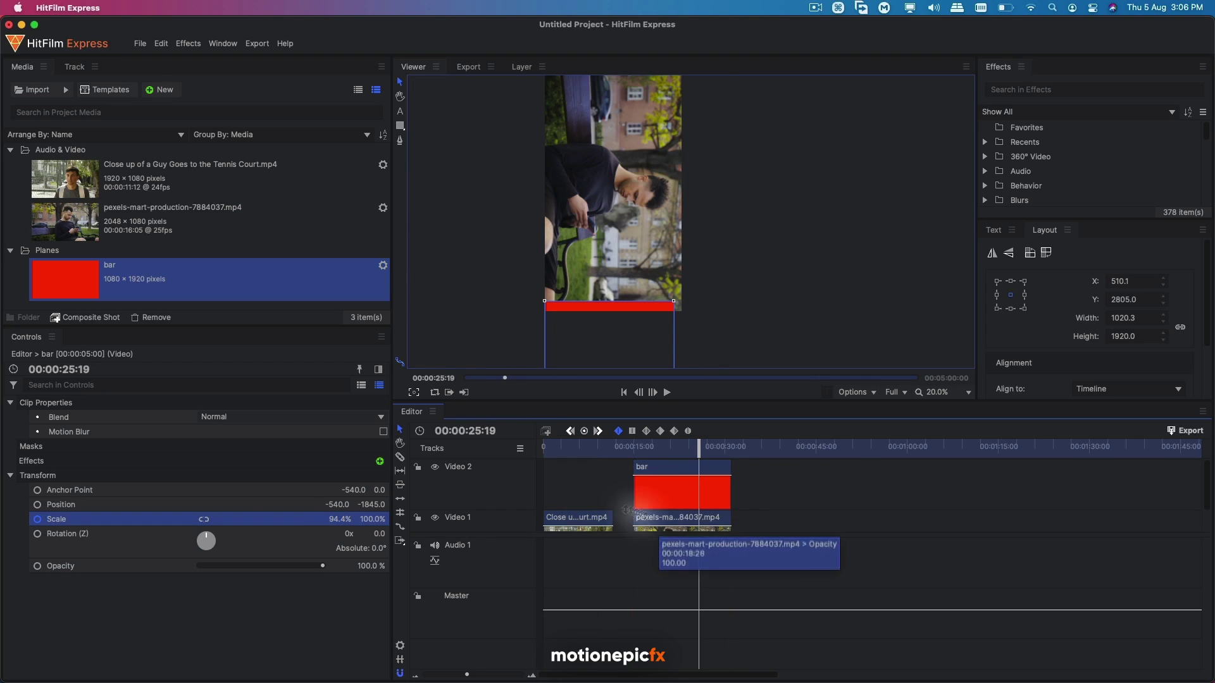
# Retime the bar's Scale keyframes in the zoomed keyframe timeline.
pyautogui.click(379, 370)
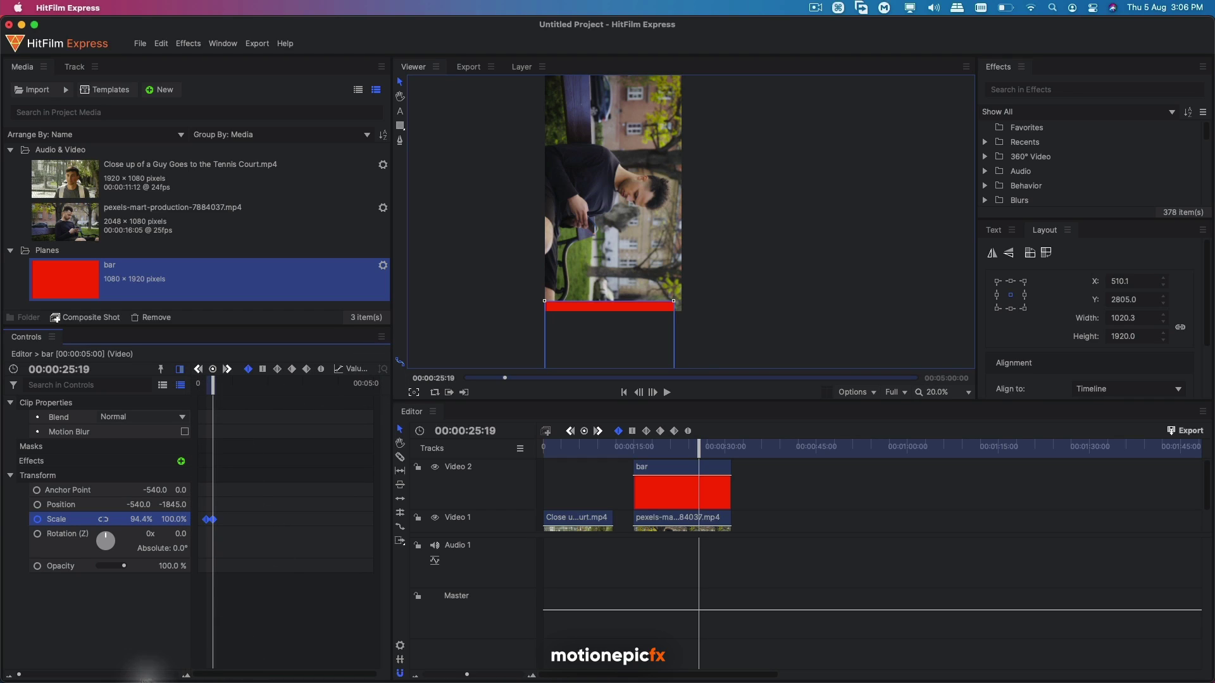
pyautogui.moveTo(35, 679); pyautogui.dragTo(89, 675)
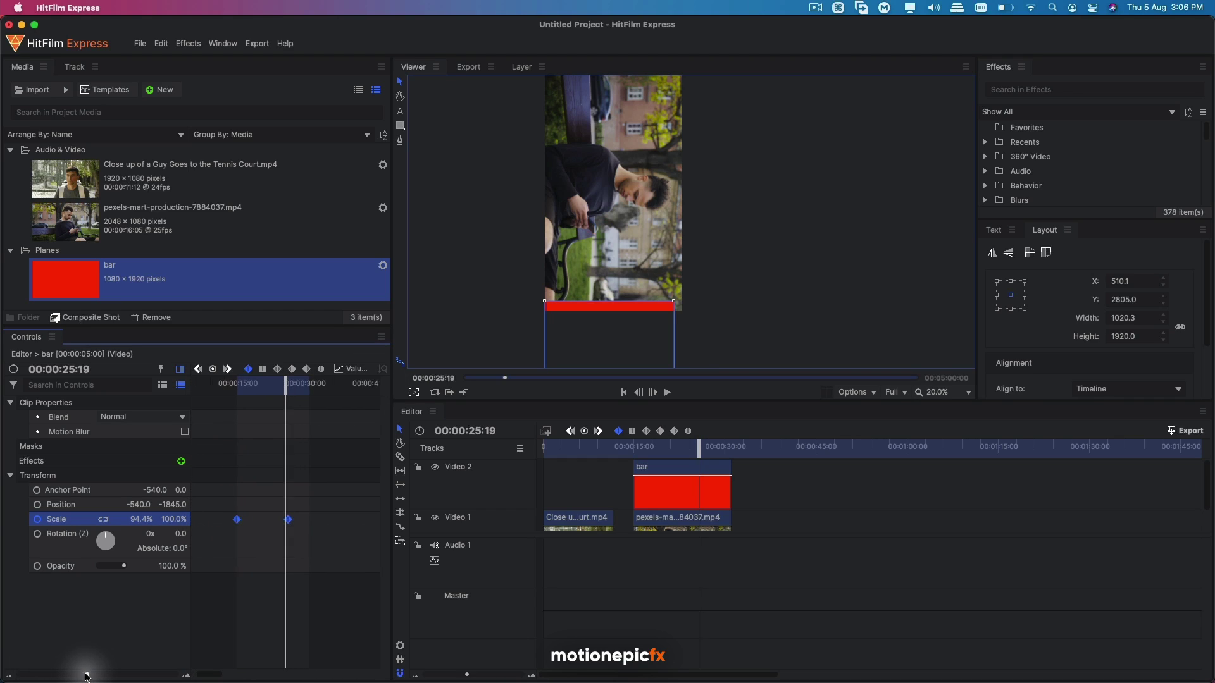
pyautogui.moveTo(289, 384); pyautogui.dragTo(317, 401)
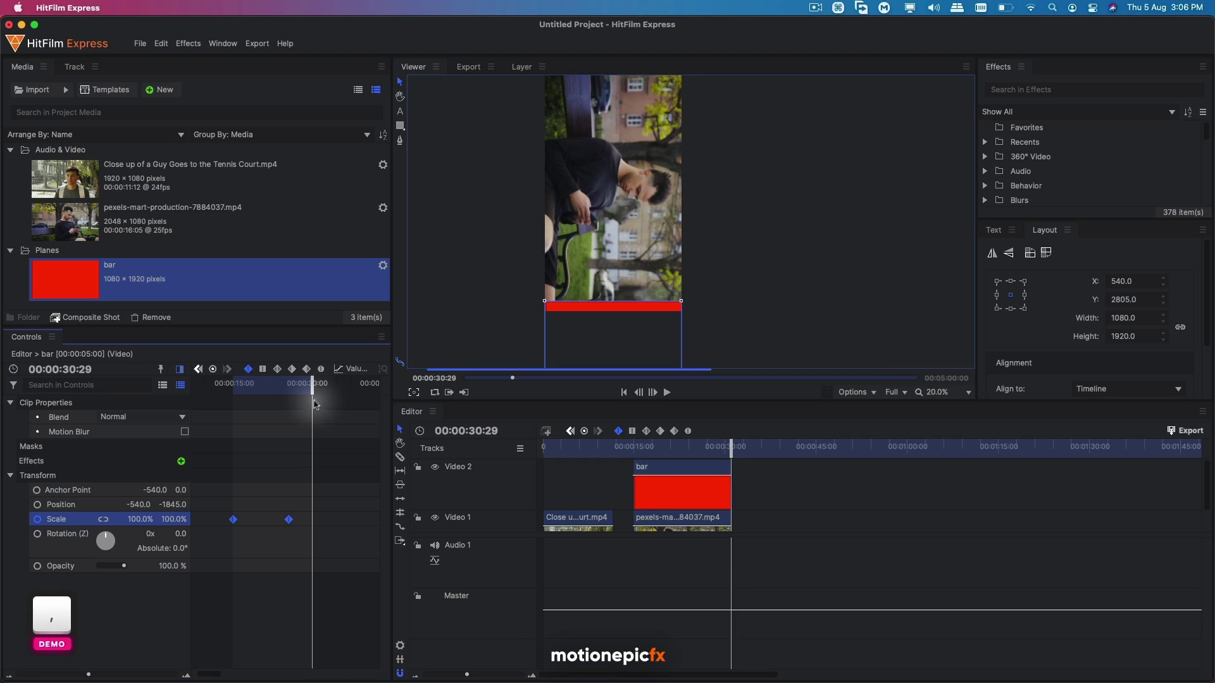
pyautogui.moveTo(297, 522); pyautogui.dragTo(313, 521)
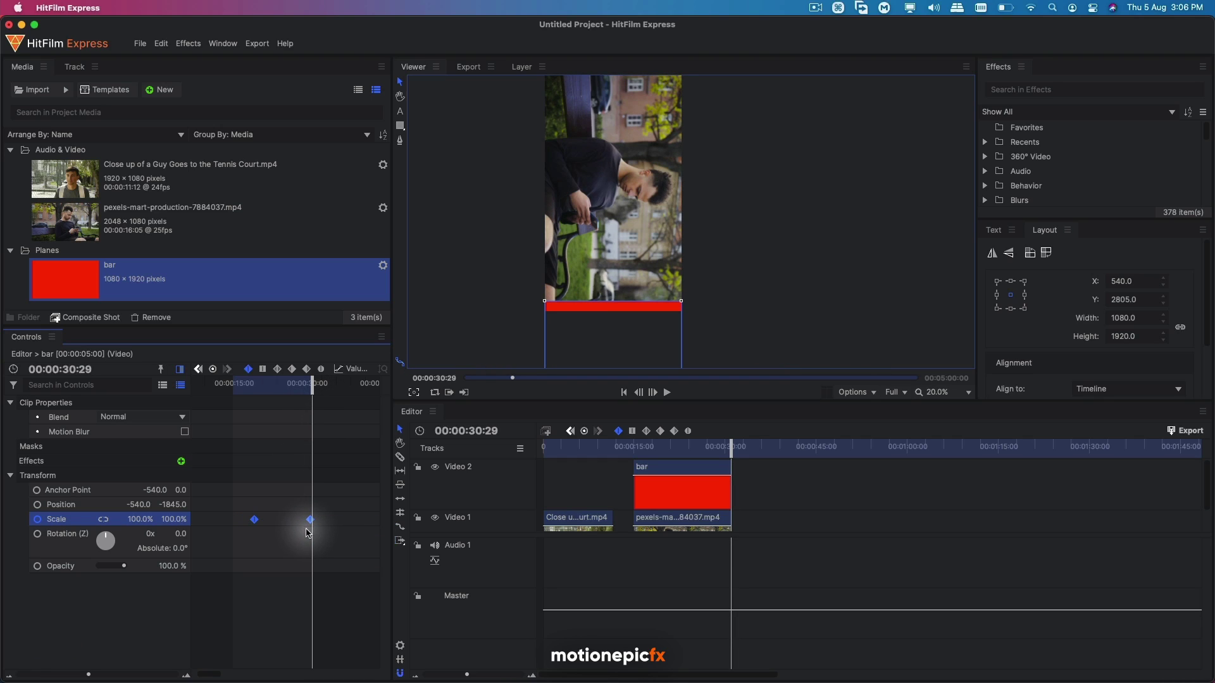
pyautogui.press('super+z')
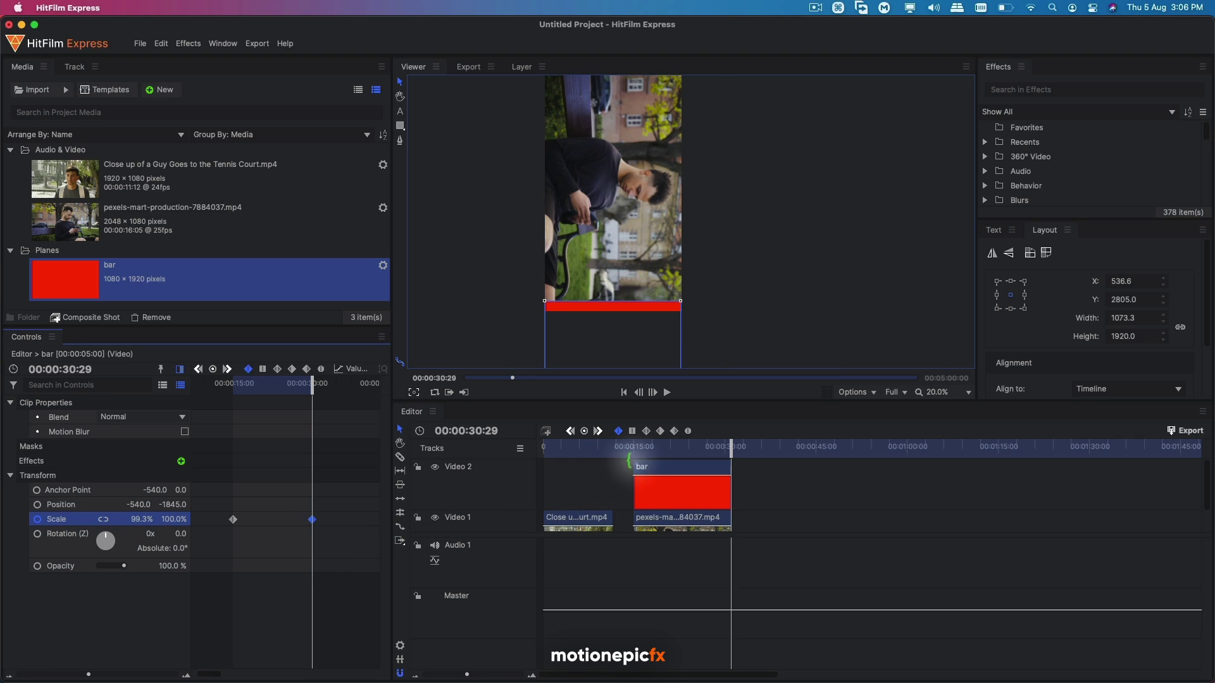
# Play back the loading bar animation from around 15 s to check it.
pyautogui.click(634, 447)
pyautogui.press('space')
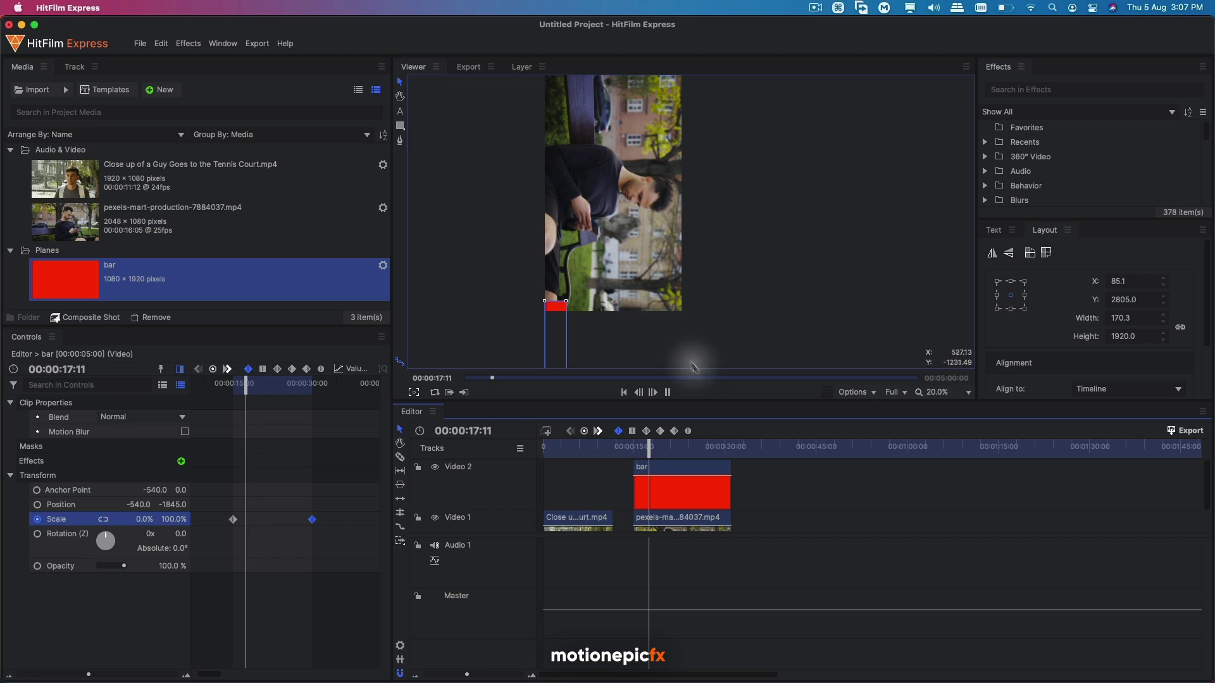
pyautogui.press('space')
pyautogui.click(630, 447)
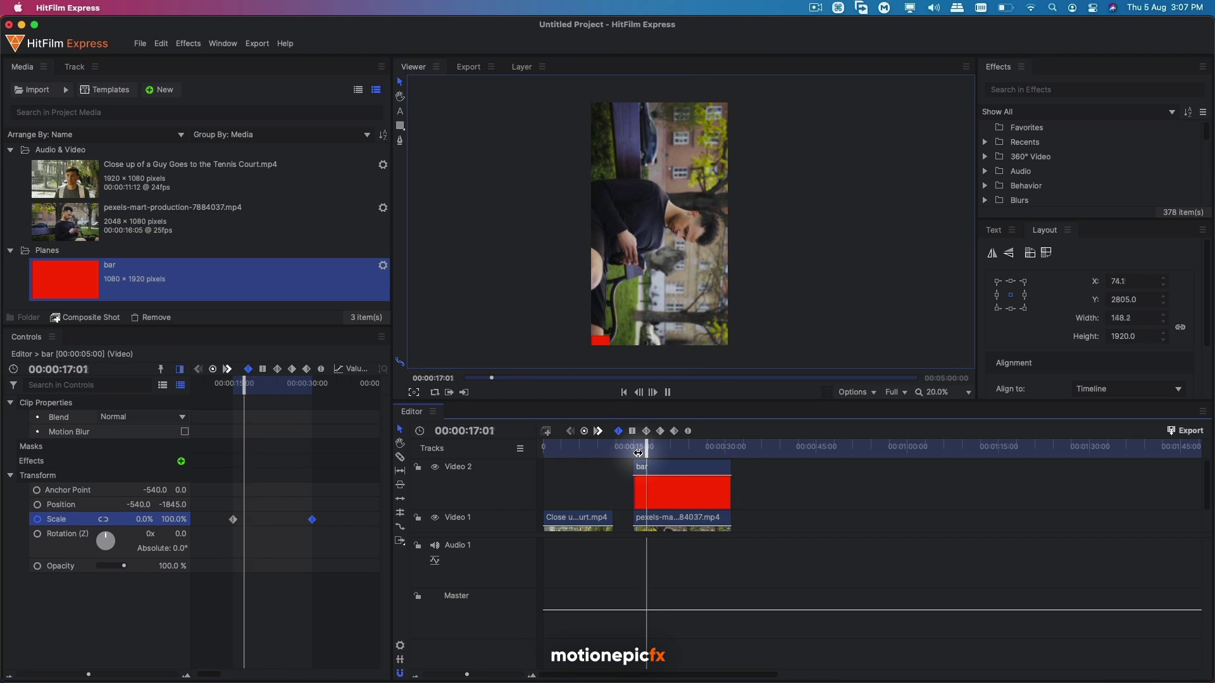
pyautogui.press('space')
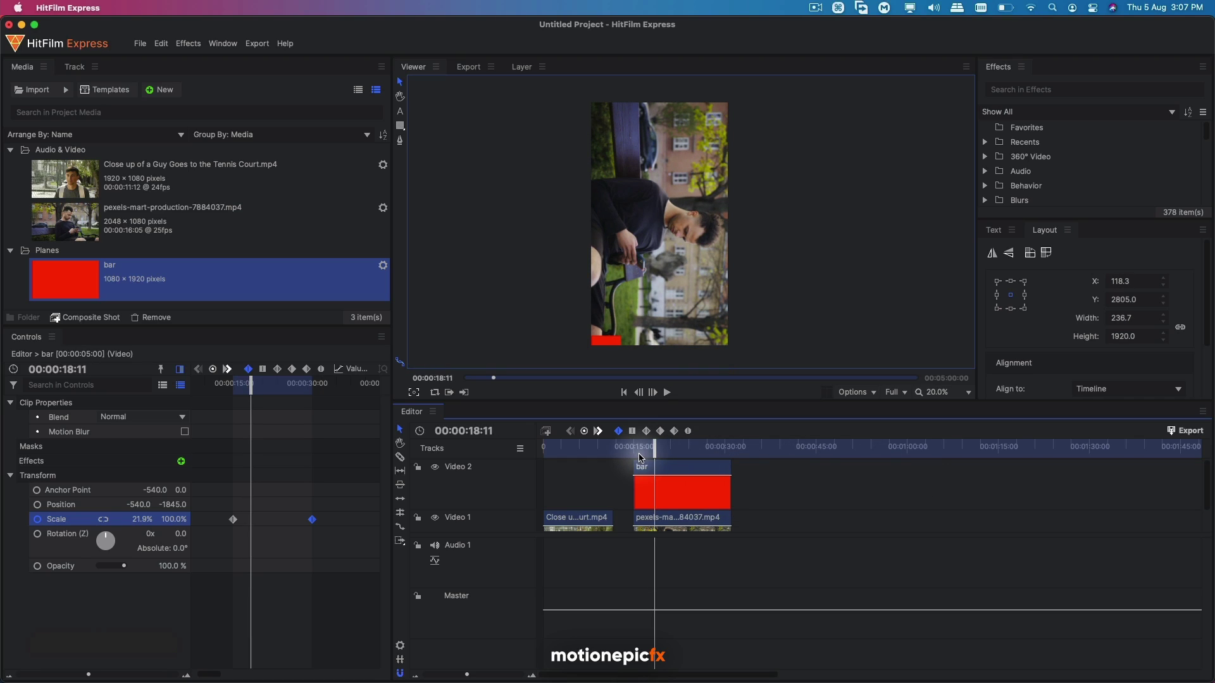
# Queue the timeline's entire contents for export.
pyautogui.click(1181, 433)
pyautogui.moveTo(1172, 479)
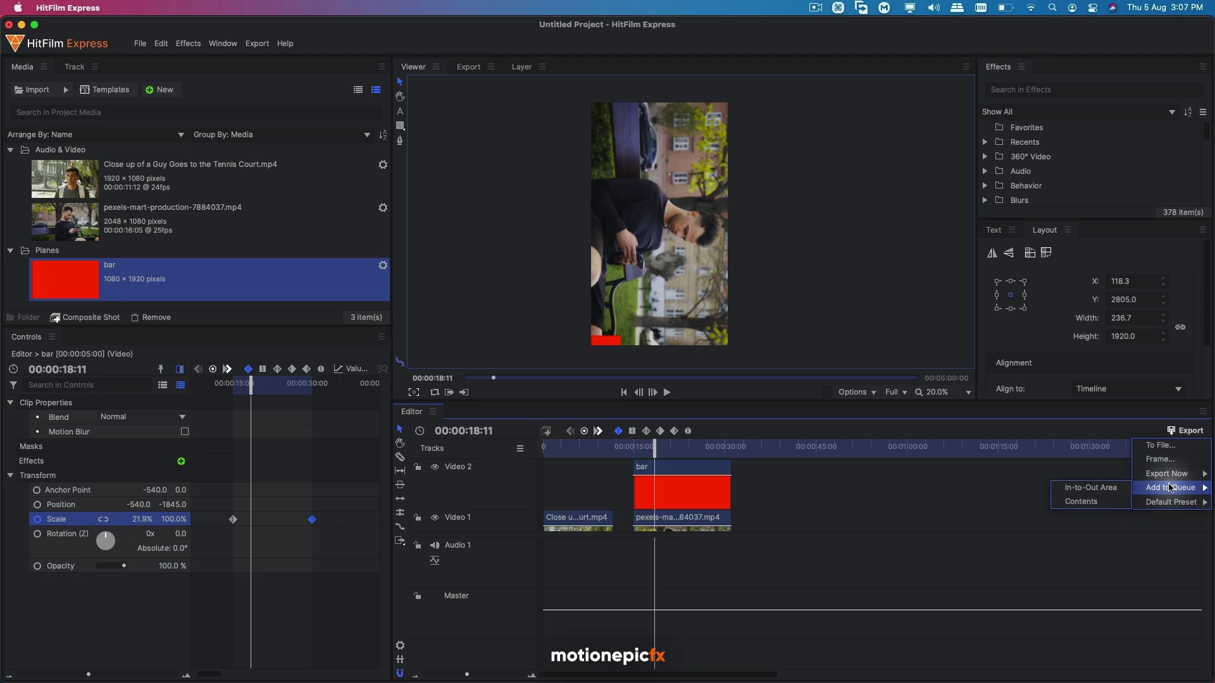
pyautogui.click(1081, 488)
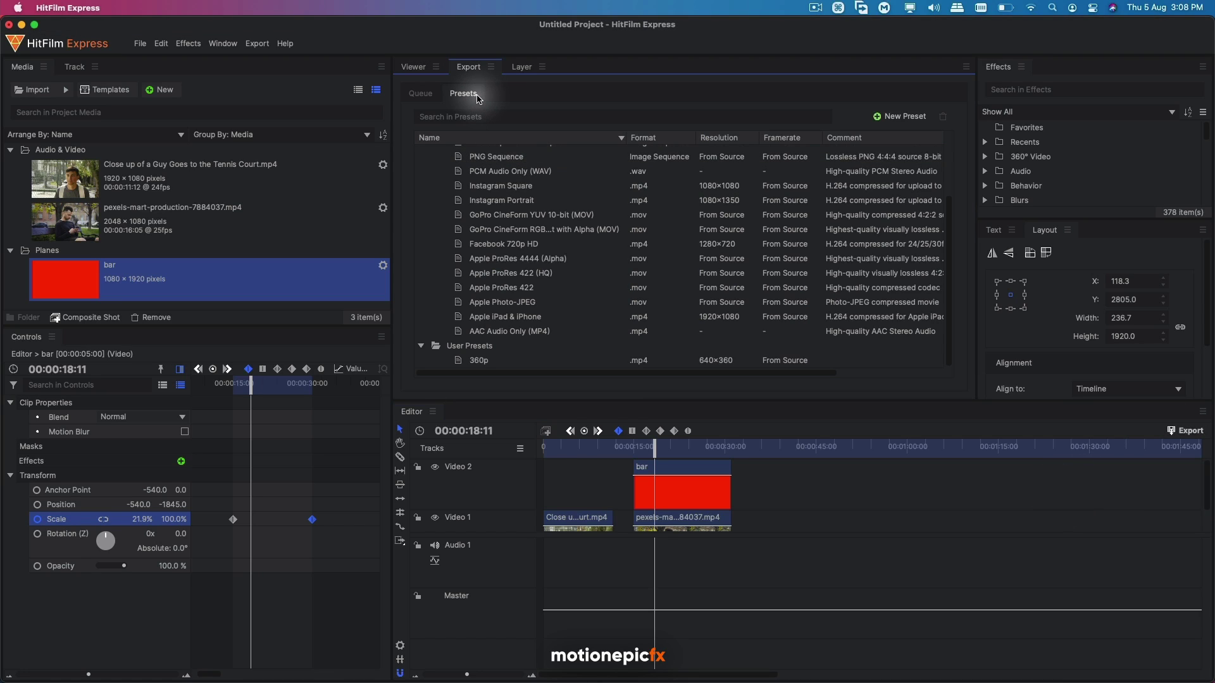
# Create a new export preset based on MPEG-4 (.mp4).
pyautogui.scroll(3, 515, 266)
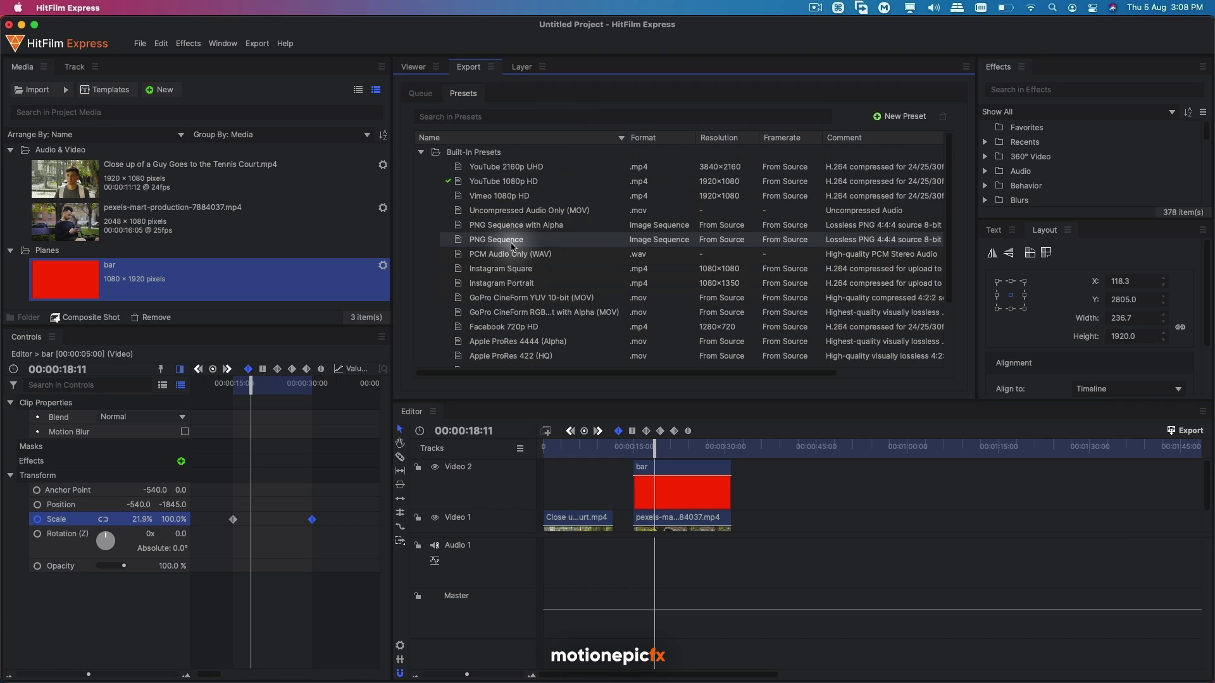
pyautogui.scroll(-3, 514, 252)
pyautogui.scroll(3, 765, 325)
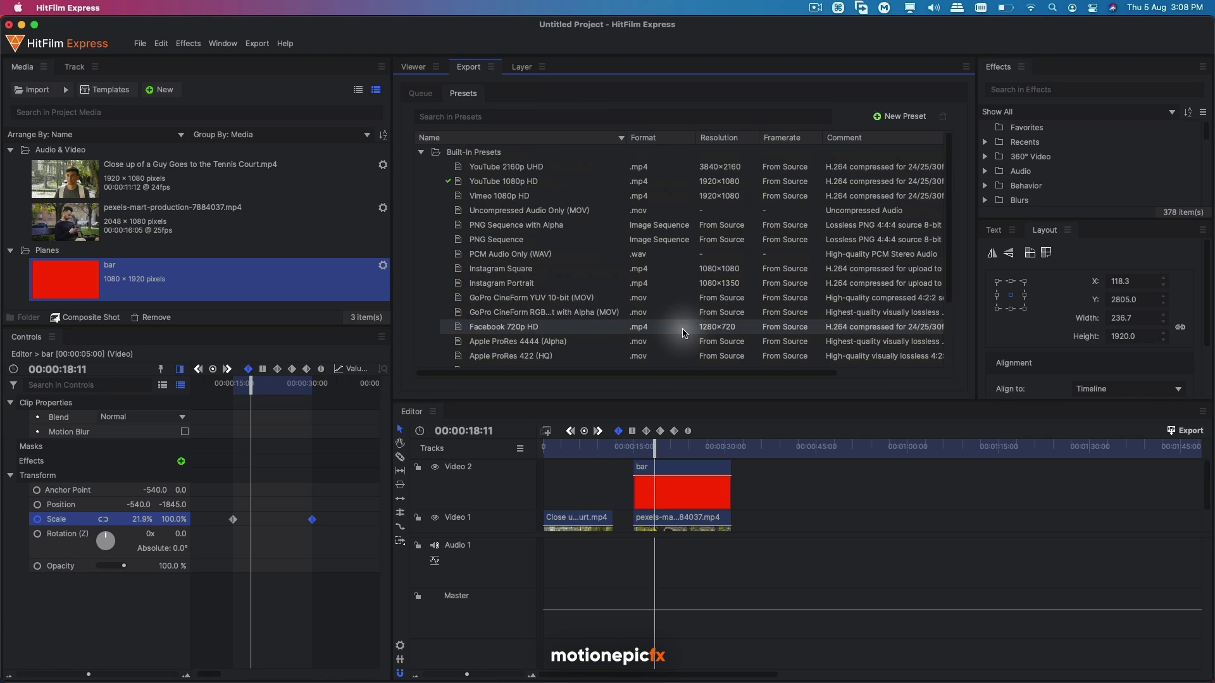
pyautogui.click(895, 119)
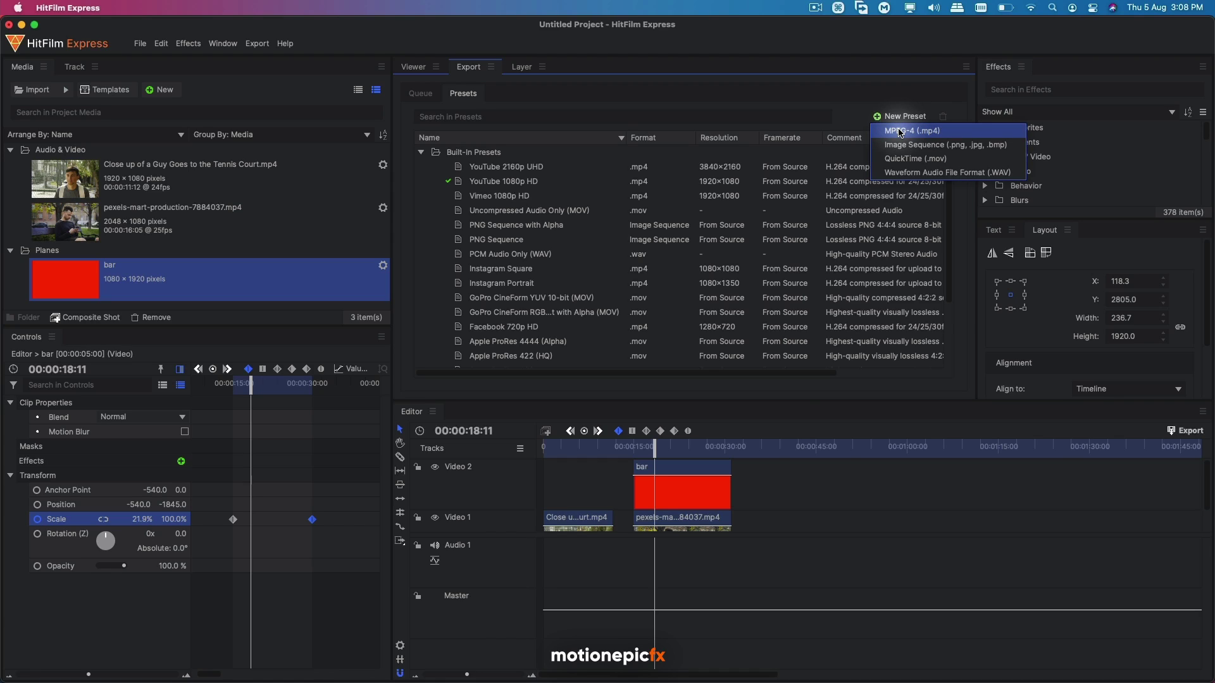
pyautogui.click(900, 131)
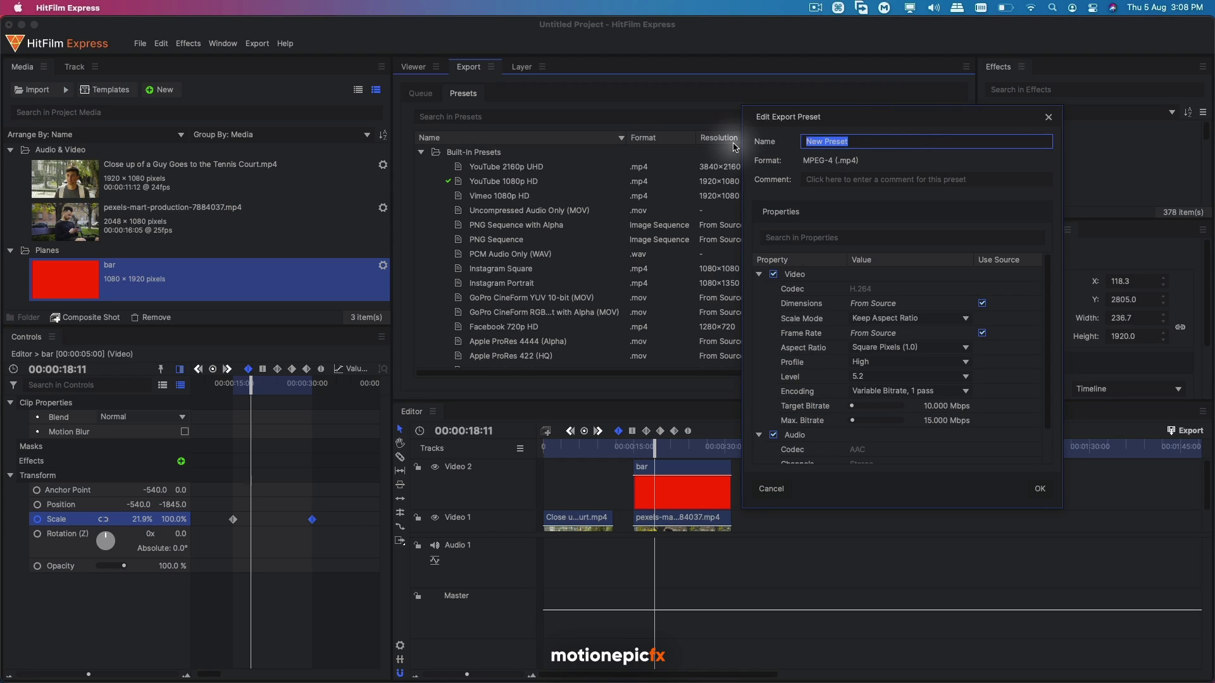
# Name the preset 'Vertical Video', turn off source dimensions, set height to 1920, and save it.
pyautogui.press('shift')
pyautogui.write('Vertical V')
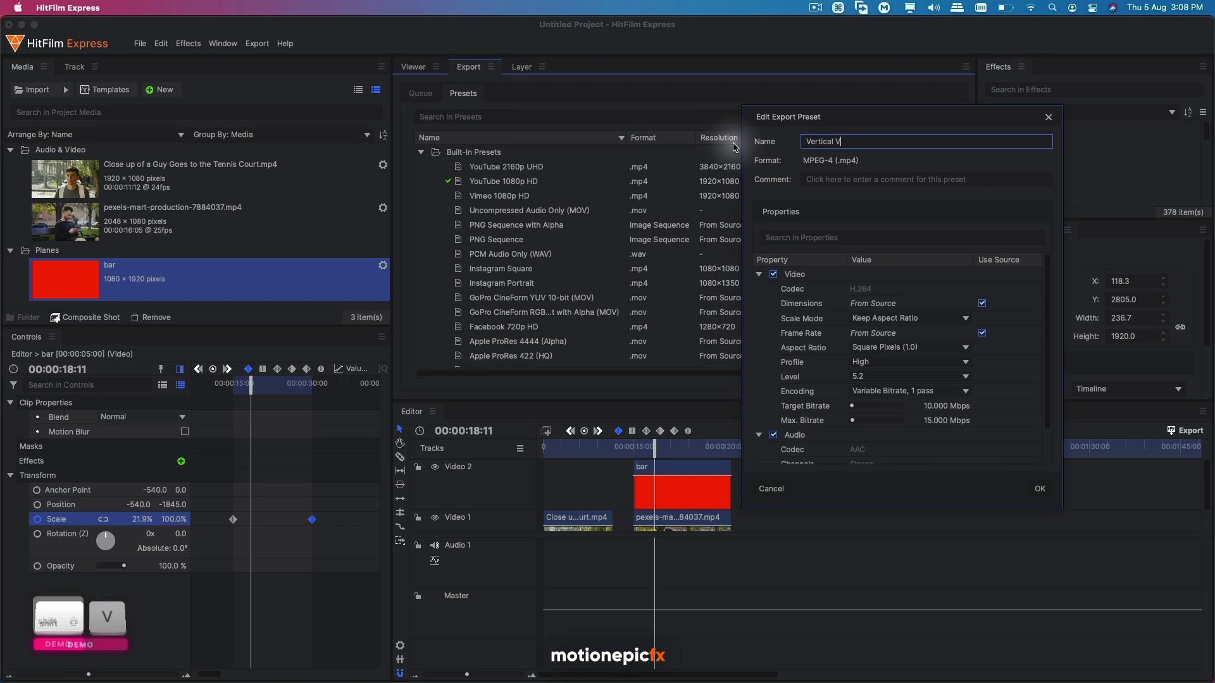
pyautogui.write('ideo')
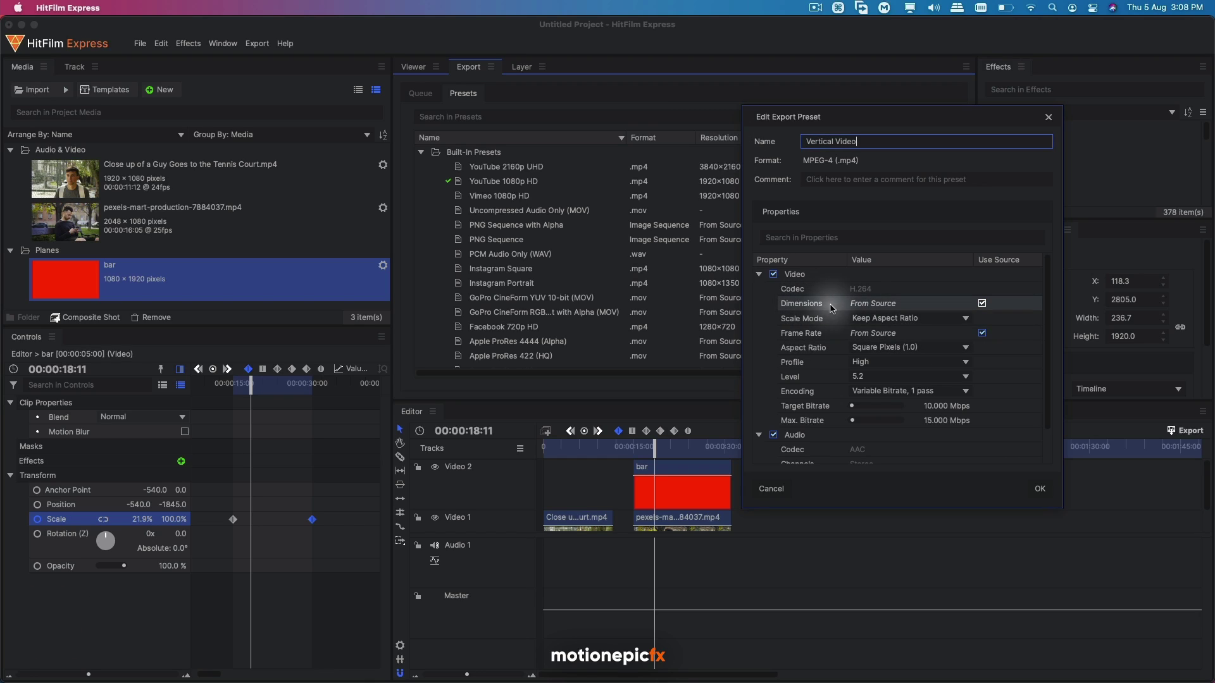
pyautogui.click(982, 304)
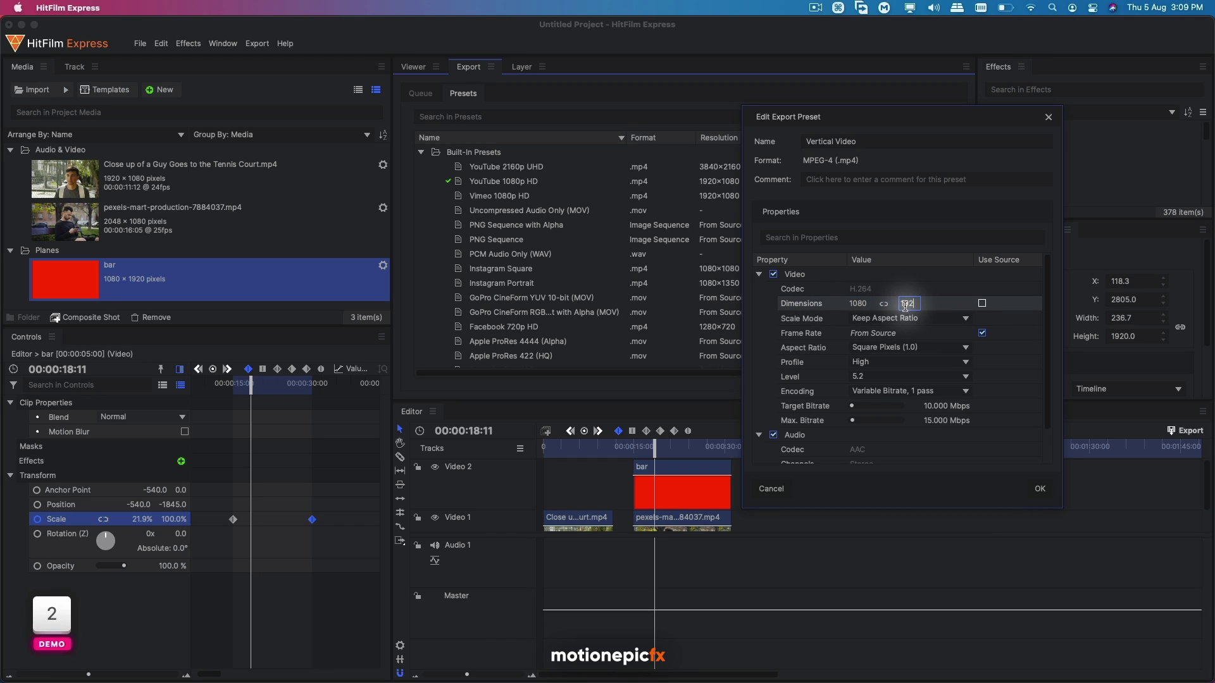
pyautogui.press('Return')
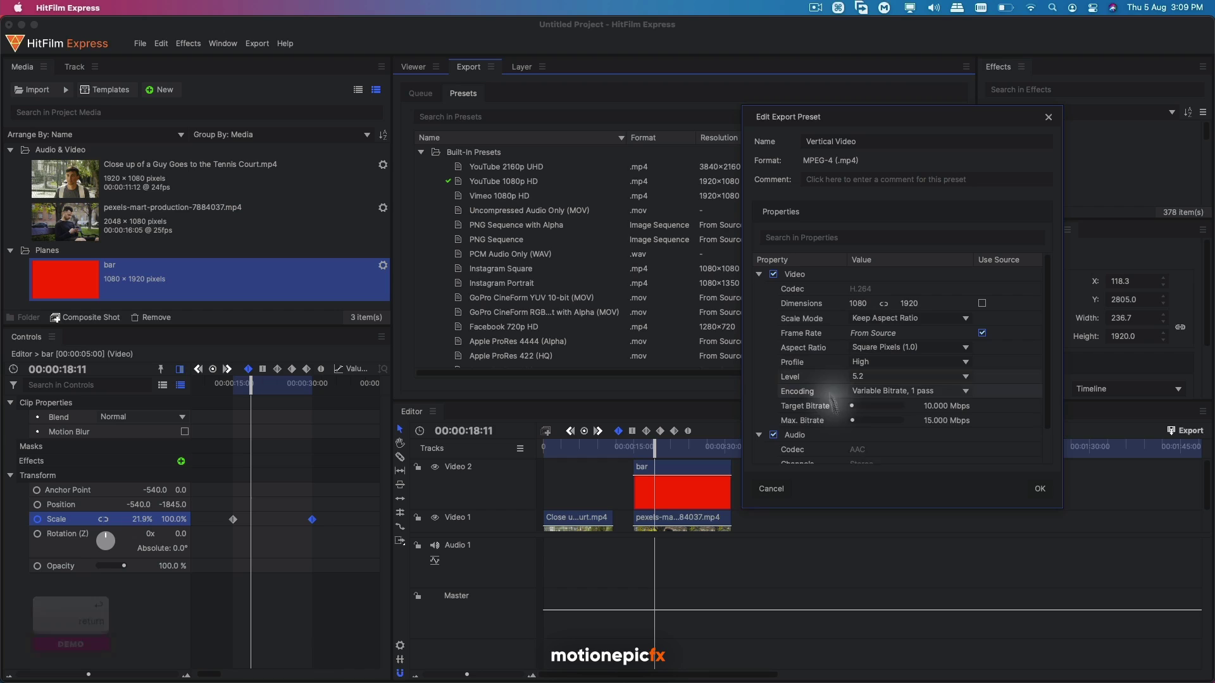
pyautogui.click(1040, 489)
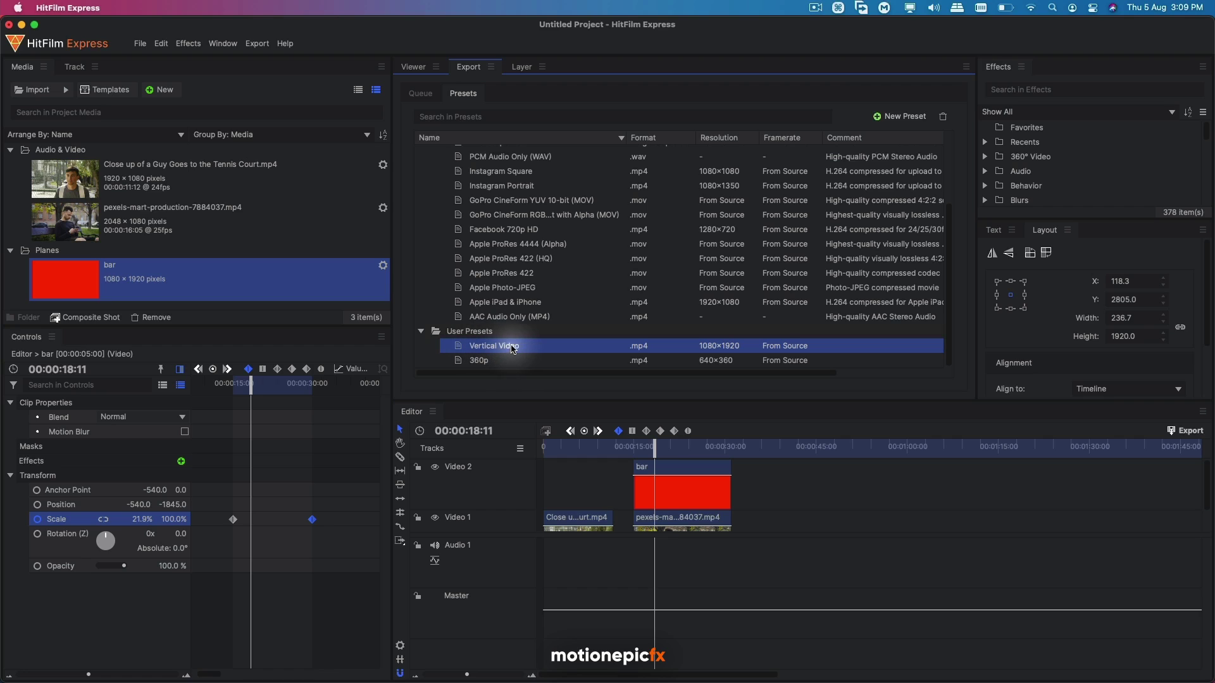
pyautogui.scroll(10, 481, 253)
# In the export queue, choose a preset for the queued Editor item, which stays on YouTube 1080p HD.
pyautogui.click(421, 95)
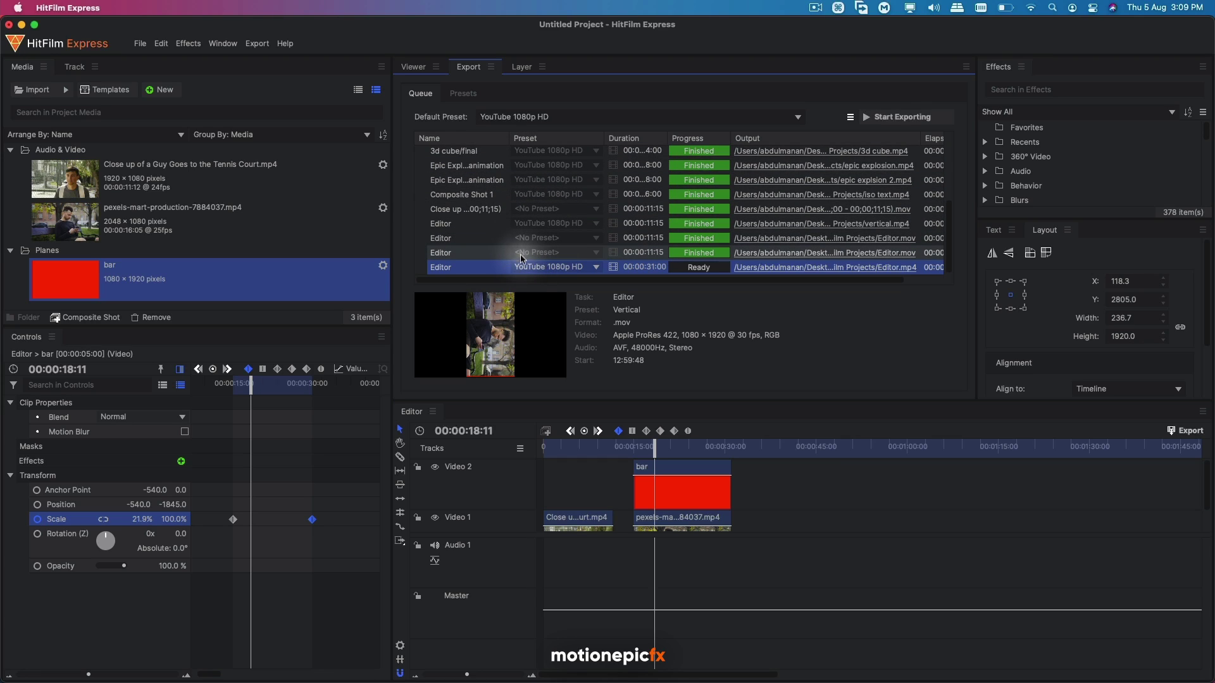
pyautogui.click(579, 267)
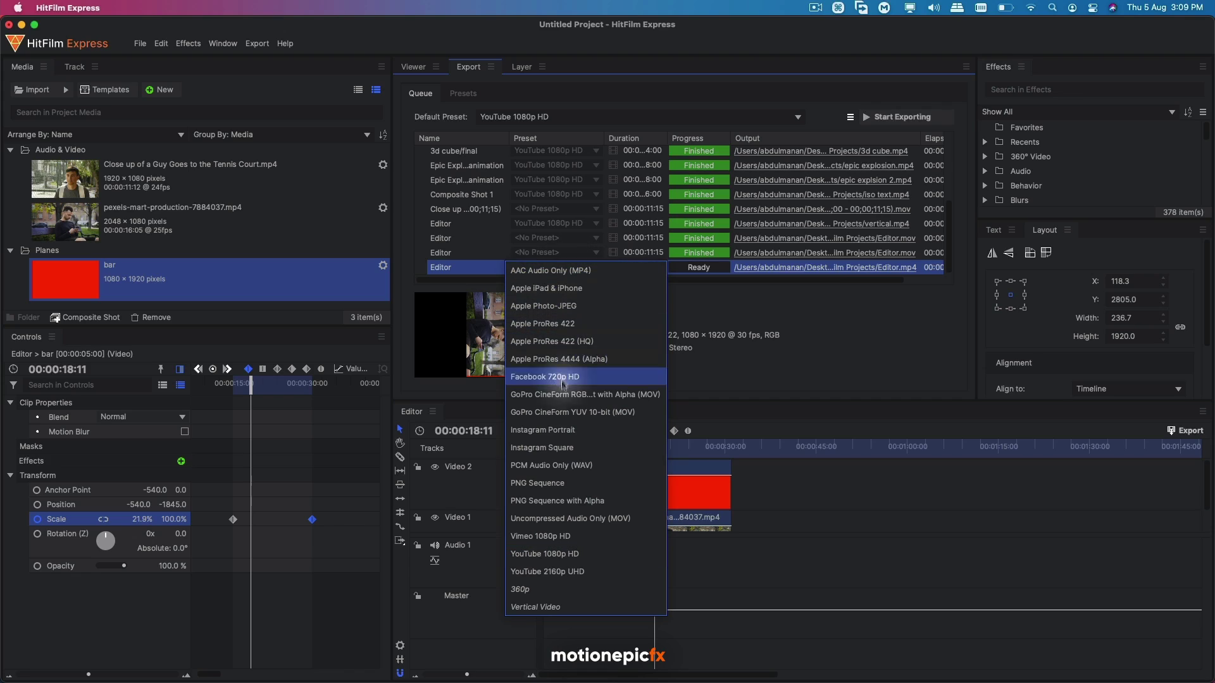
pyautogui.click(565, 608)
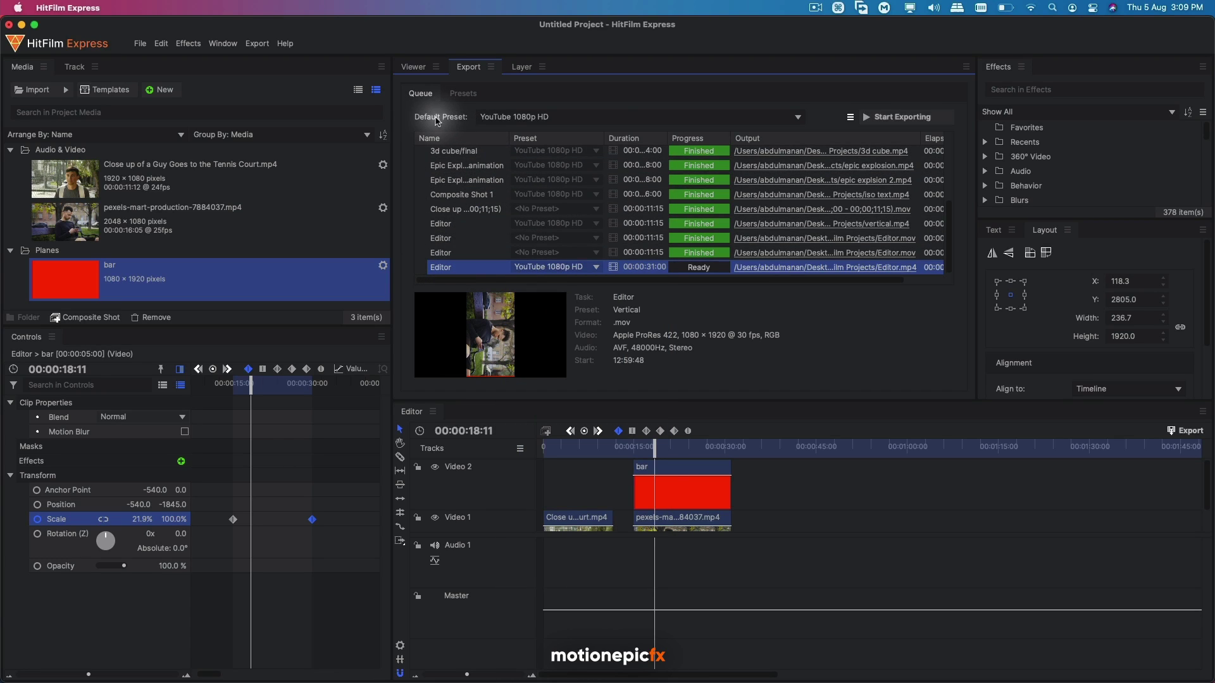
# Set the queue's Default Preset to Vertical Video.
pyautogui.click(528, 119)
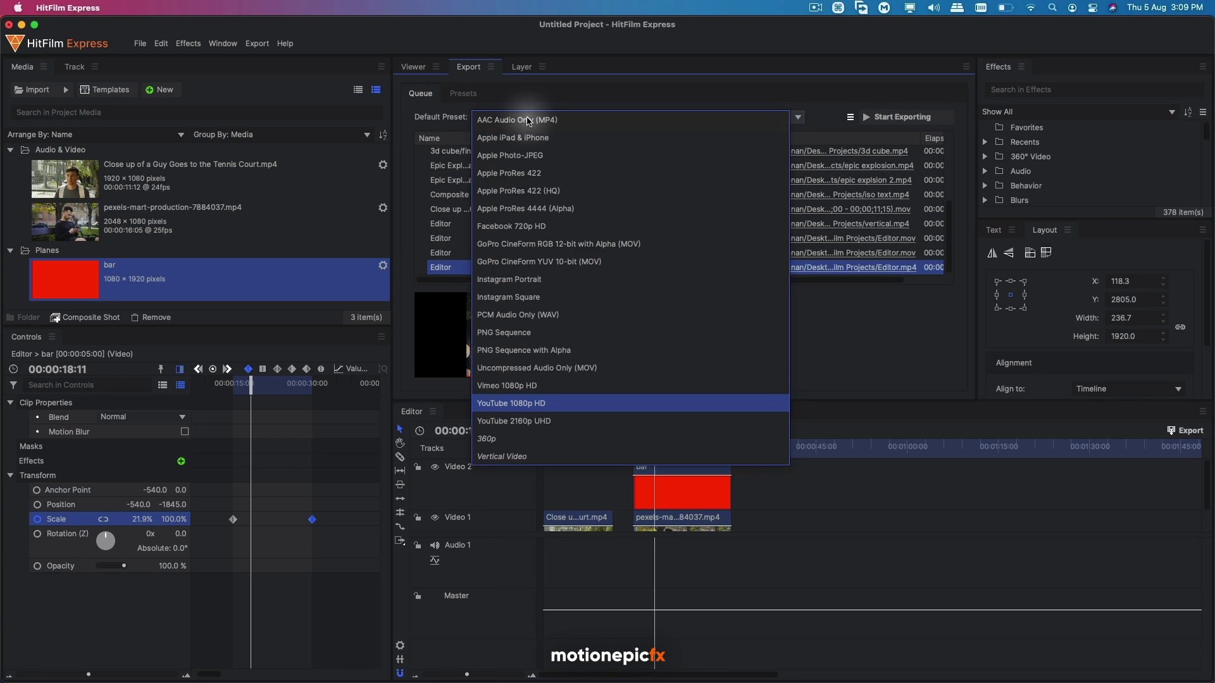
pyautogui.click(502, 457)
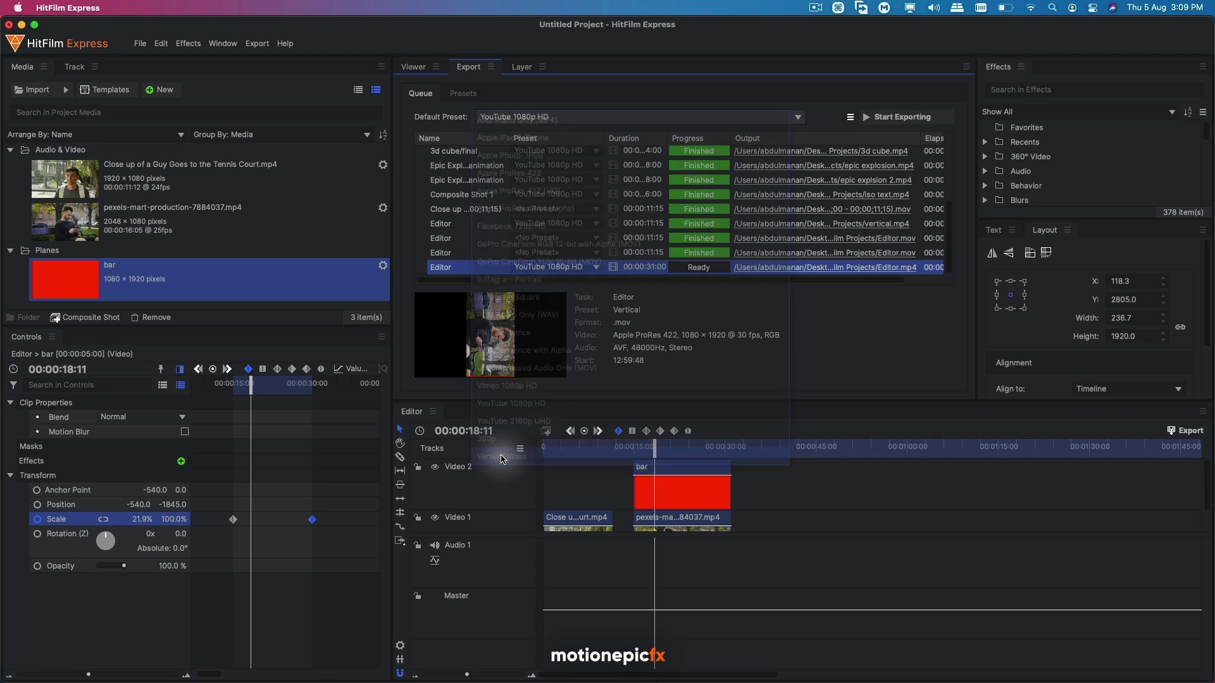
pyautogui.click(528, 118)
pyautogui.click(528, 118)
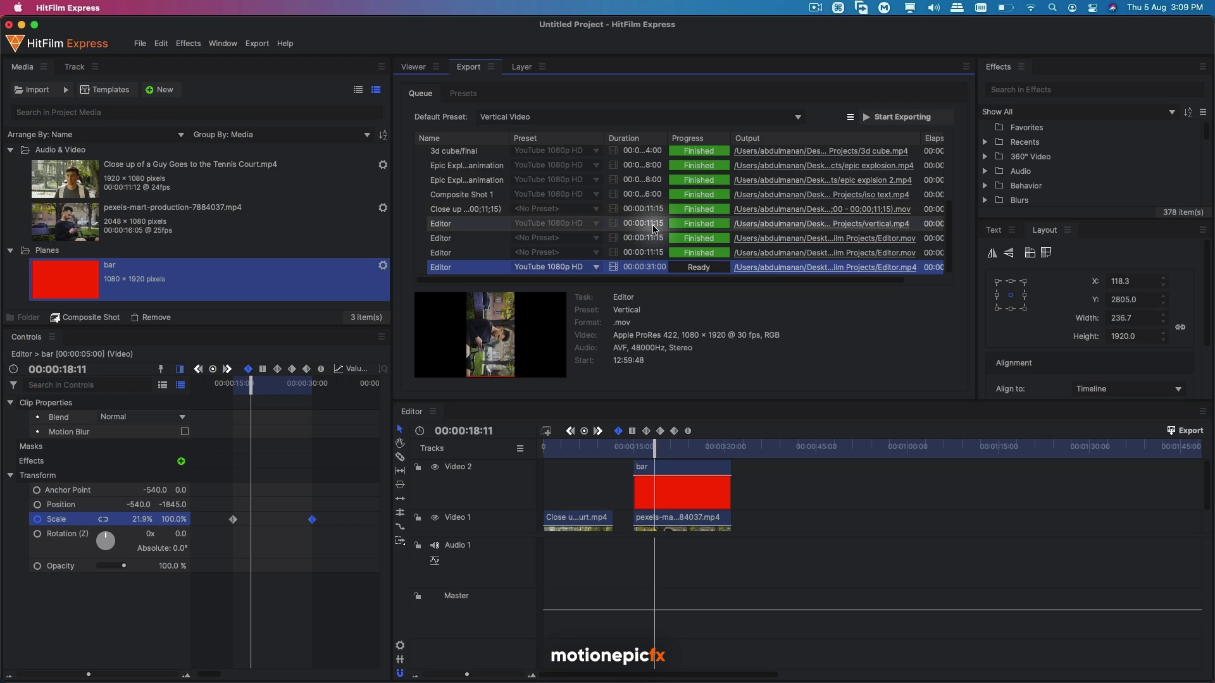
# Start exporting the queue, rendering the Editor item with YouTube 1080p HD.
pyautogui.click(892, 120)
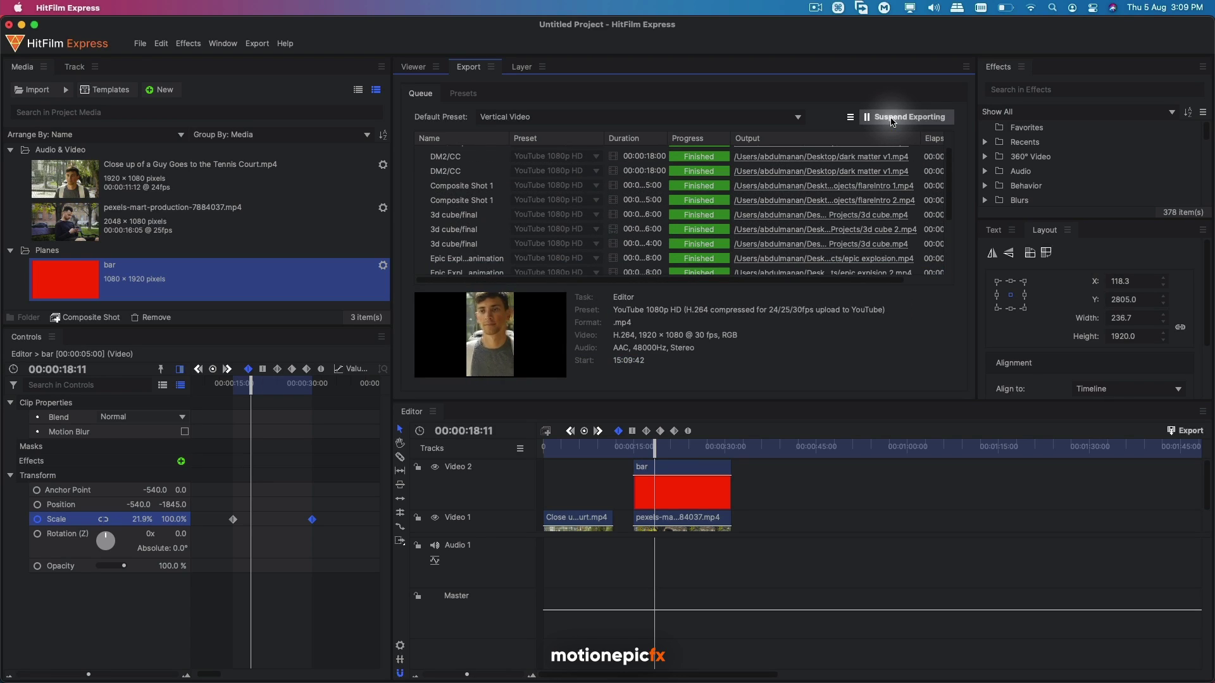